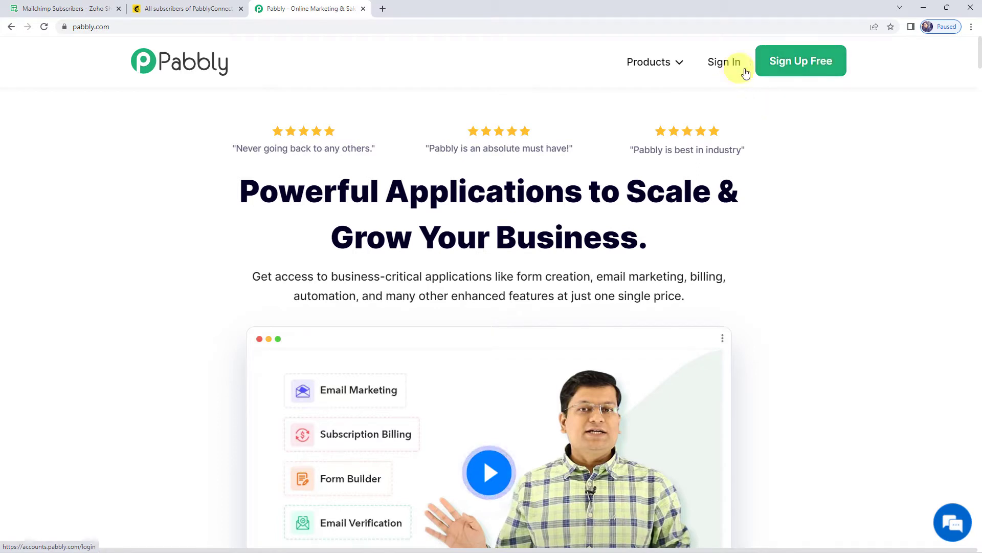
Step: Sign in and open Pabbly Connect from the apps list to view its workflows dashboard
{"action": "left_click", "coordinate": [723, 67]}
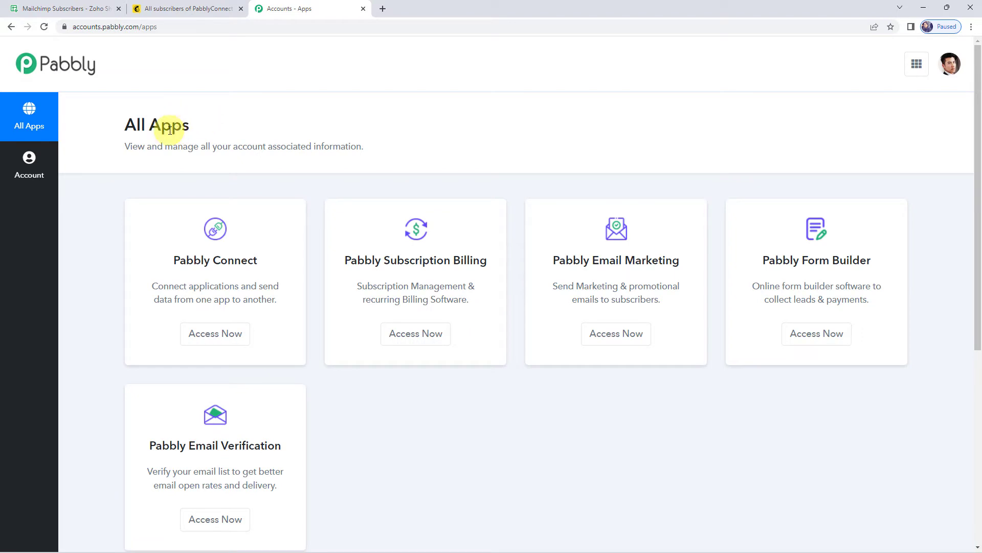
{"action": "left_click", "coordinate": [218, 341]}
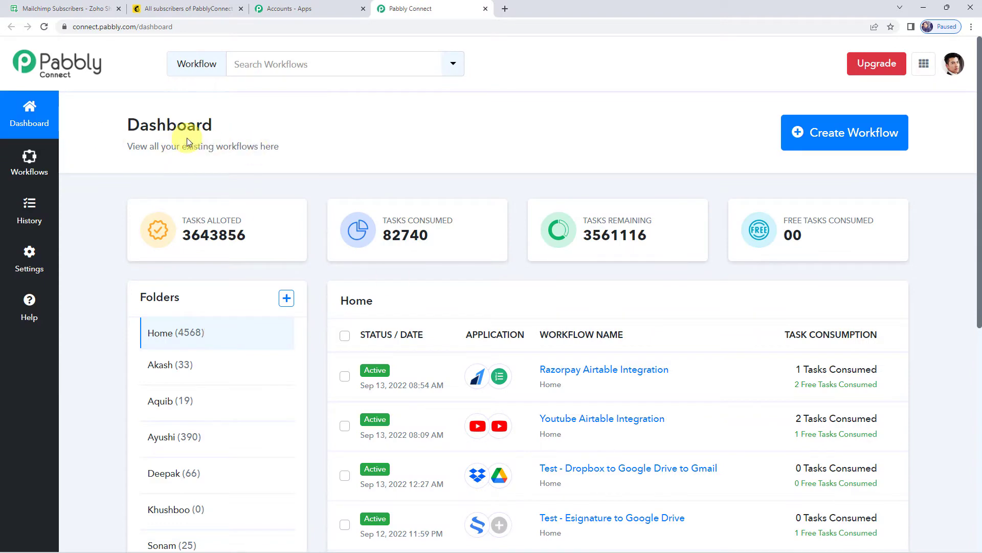
{"action": "scroll", "coordinate": [487, 387], "scroll_direction": "down", "scroll_amount": 6}
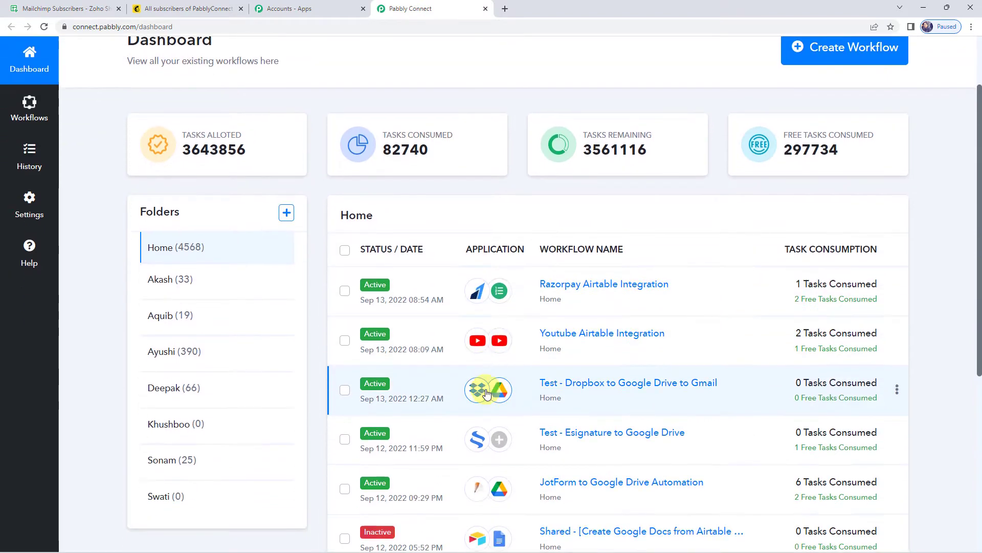
{"action": "scroll", "coordinate": [485, 392], "scroll_direction": "up", "scroll_amount": 6}
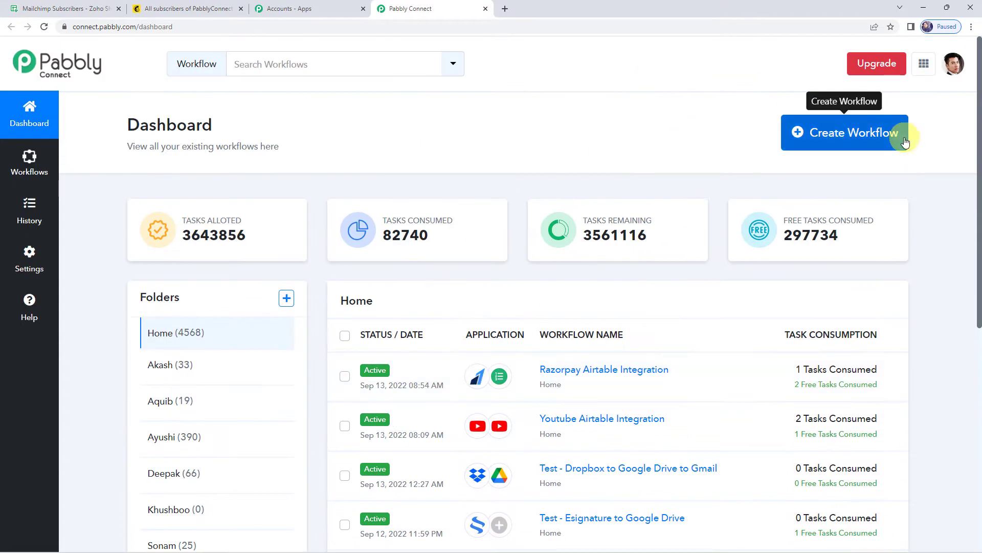
Step: Create a workflow named 'Add Mailchimp Subscribers from Zoho Sheet Rows'
{"action": "left_click", "coordinate": [839, 141]}
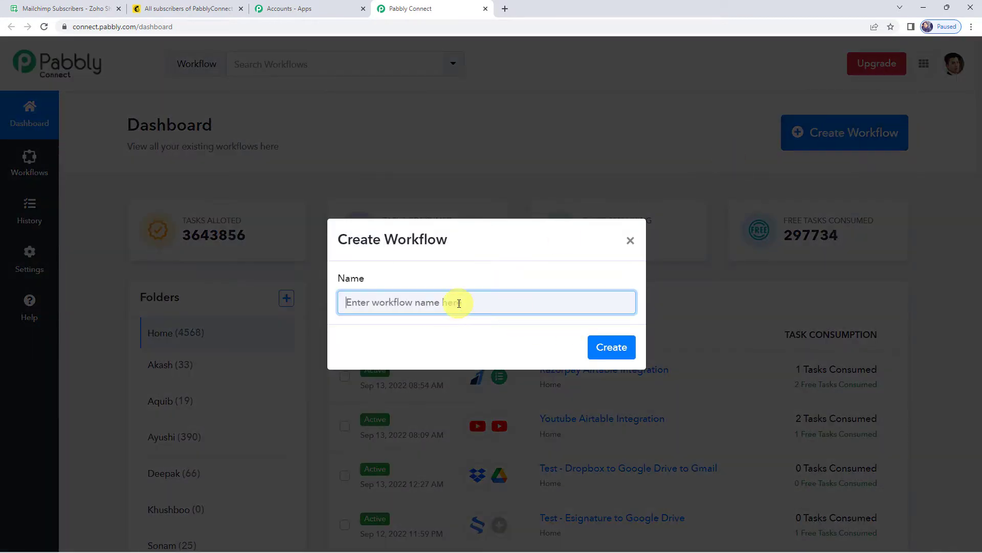
{"action": "type", "text": "Add Mailchimp Subscribers from Zoho Sheet Rows"}
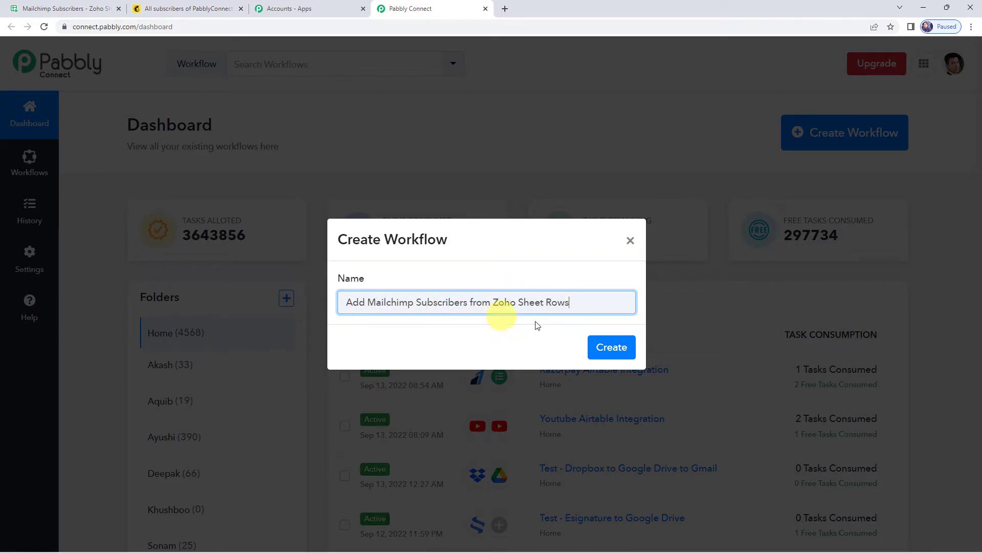
{"action": "left_click", "coordinate": [610, 345]}
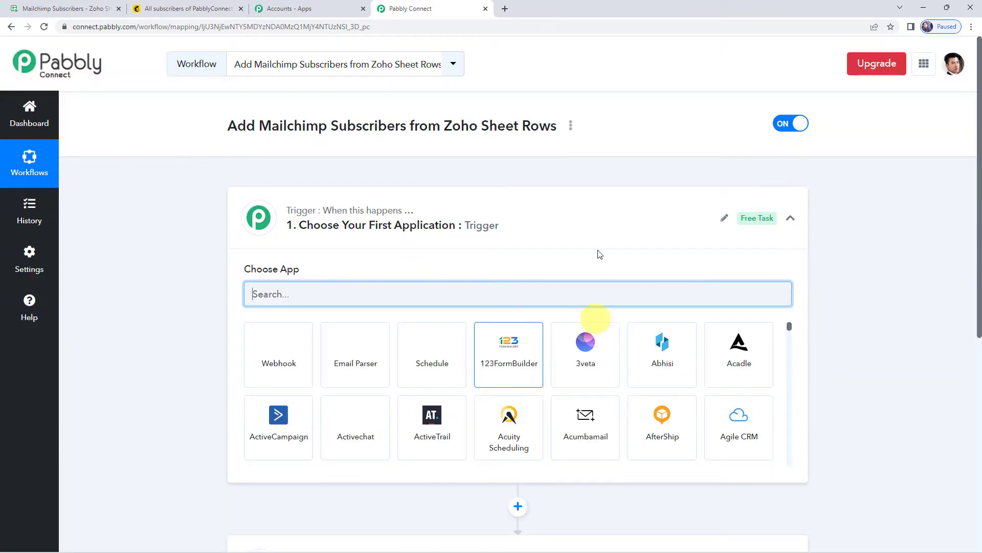
{"action": "left_click", "coordinate": [502, 229]}
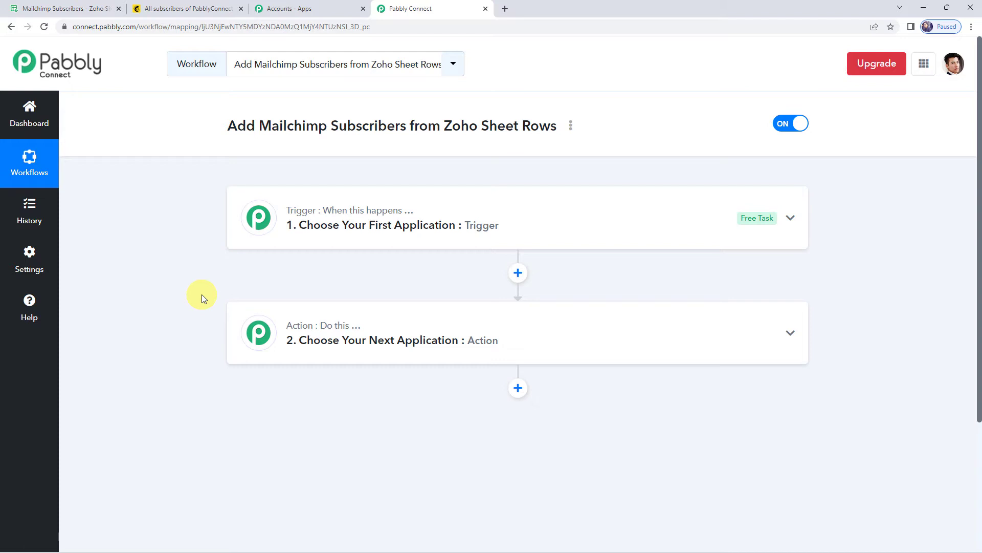
Step: Search 'sheet' and set Zoho Sheet as the trigger app
{"action": "left_click", "coordinate": [517, 230]}
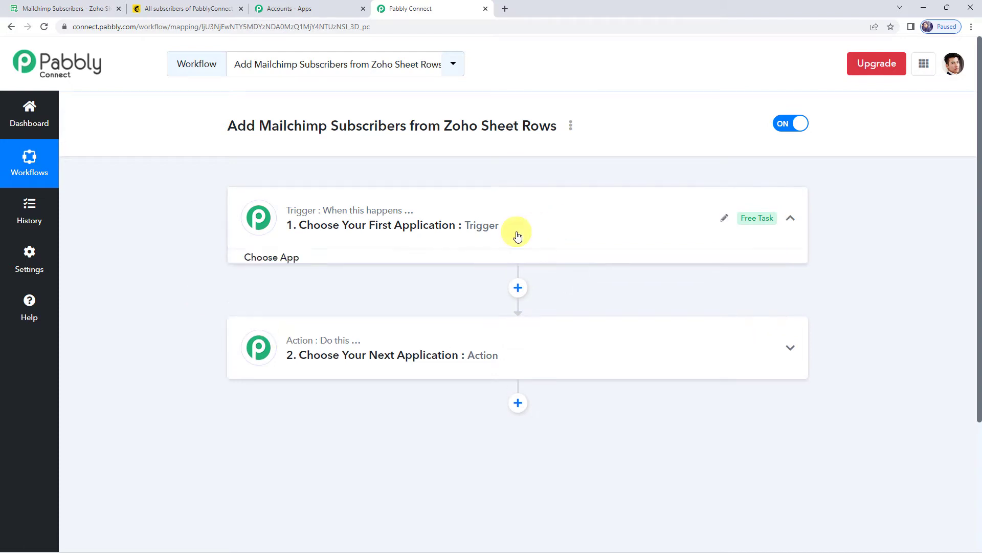
{"action": "left_click", "coordinate": [323, 294]}
{"action": "type", "text": "sheet"}
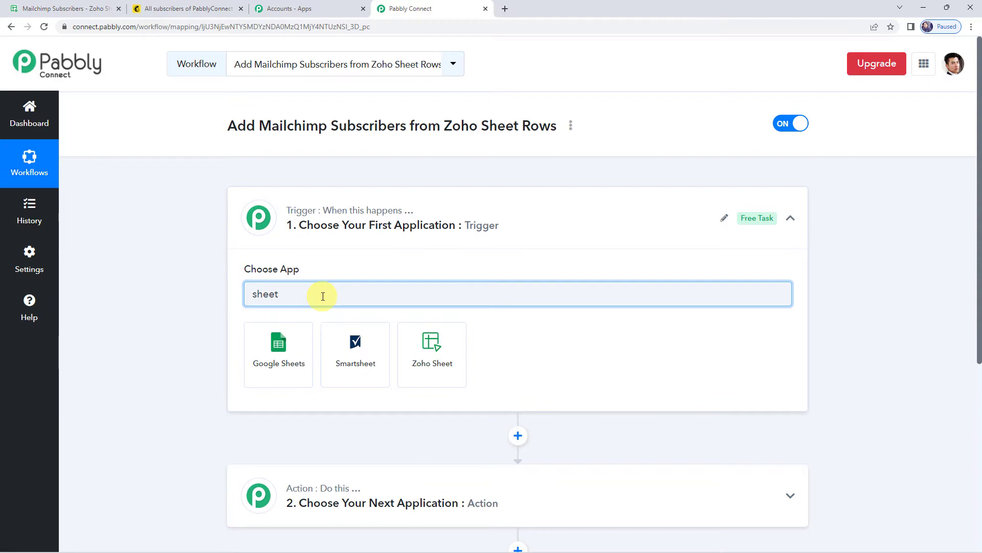
{"action": "left_click", "coordinate": [421, 352]}
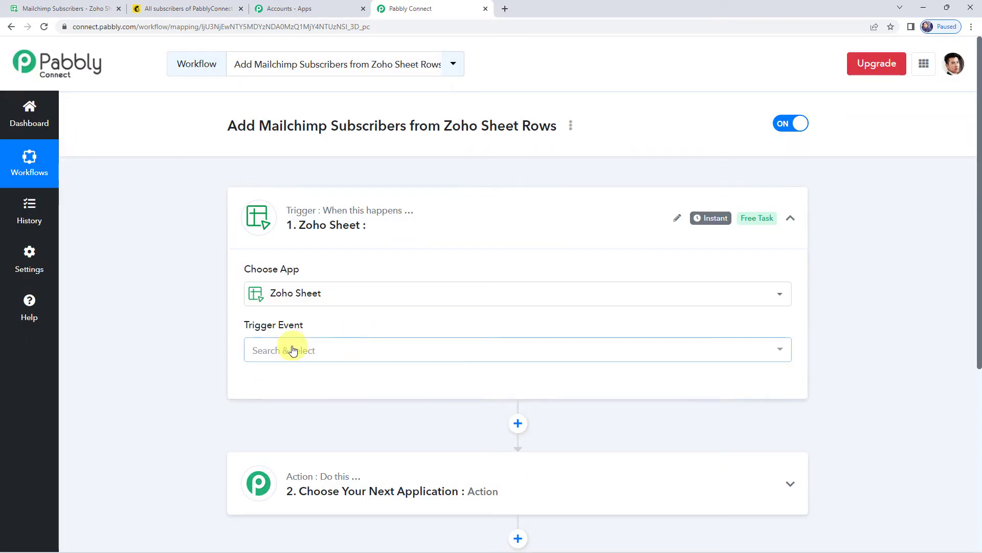
Step: Choose New Rows as the trigger event and start adding a new Zoho Sheet connection
{"action": "left_click", "coordinate": [292, 348]}
{"action": "left_click", "coordinate": [272, 407]}
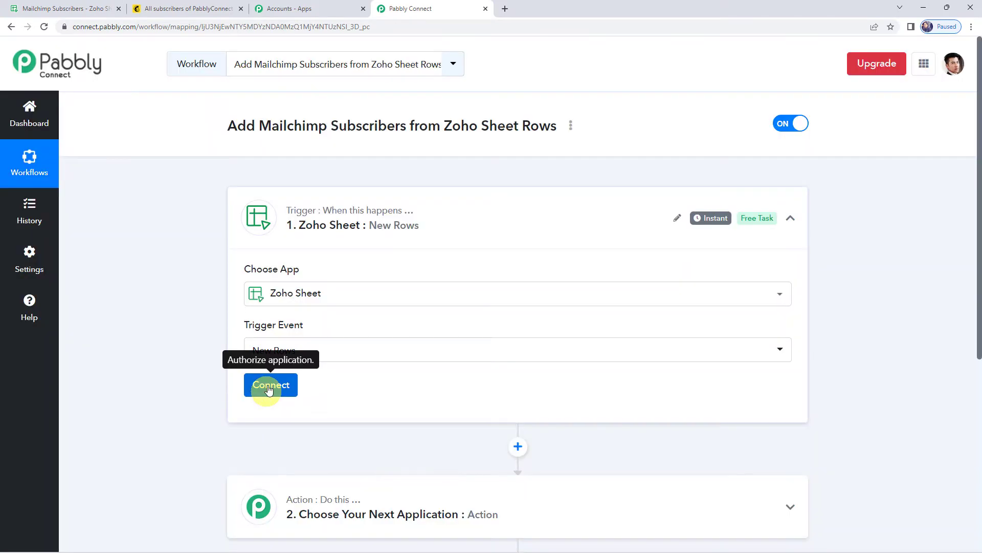
{"action": "left_click", "coordinate": [268, 390]}
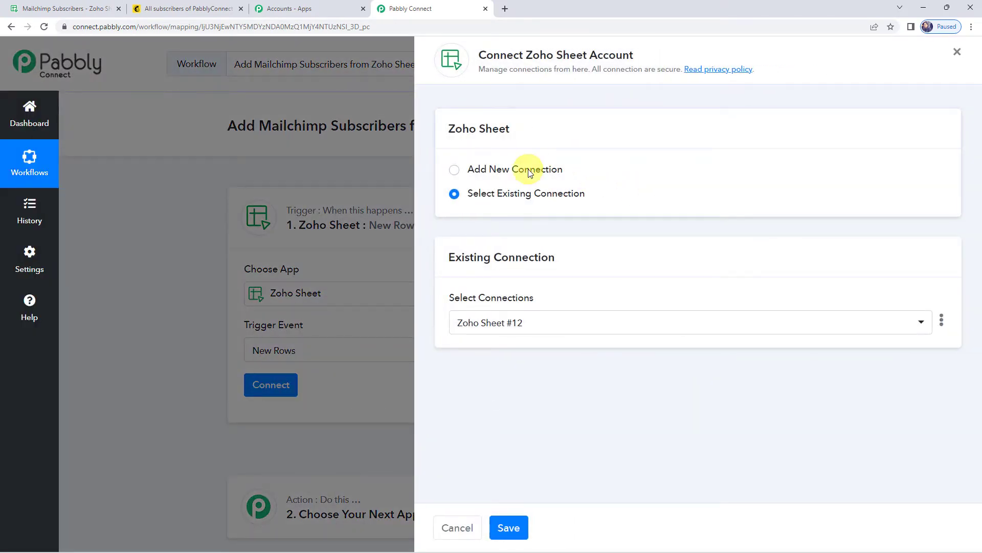
{"action": "left_click", "coordinate": [529, 173]}
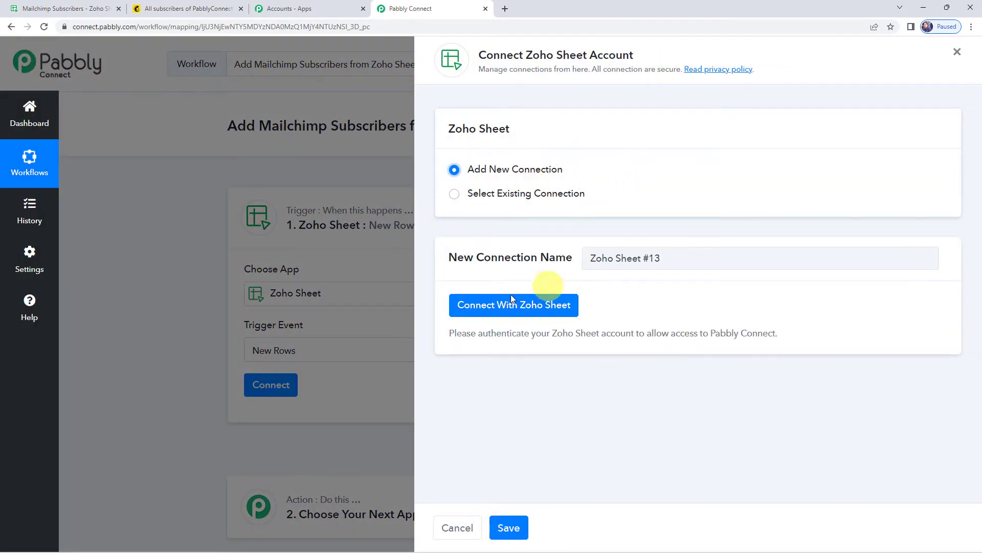
Step: Authorise the Zoho Sheet connection with domain zoho.com and accept Pabbly Connect's access request
{"action": "left_click", "coordinate": [540, 306]}
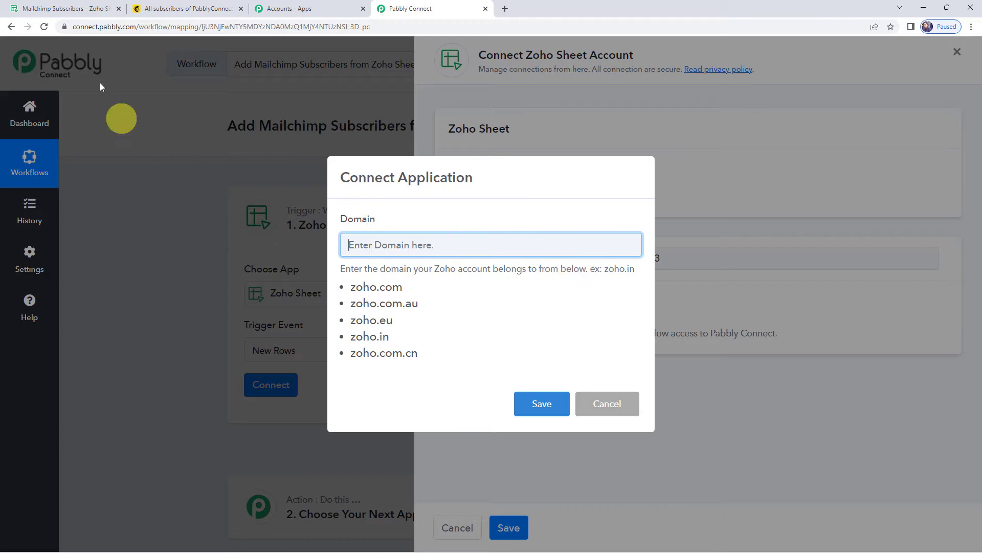
{"action": "left_click", "coordinate": [78, 15]}
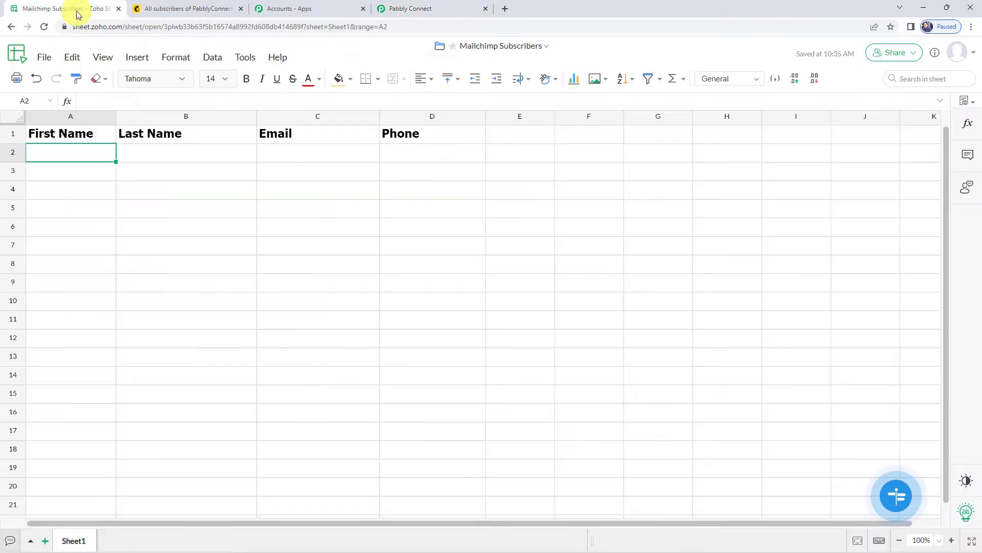
{"action": "left_click", "coordinate": [115, 25]}
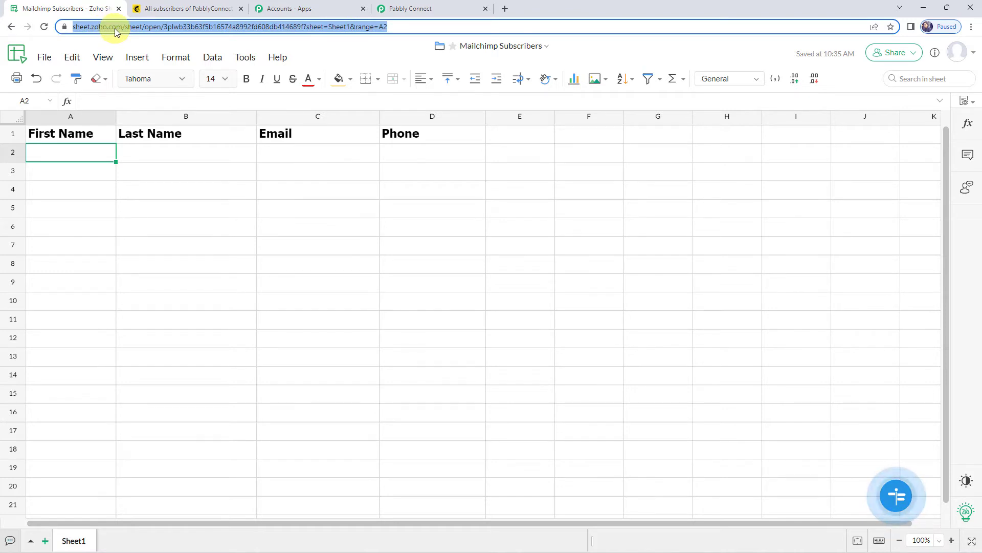
{"action": "left_click", "coordinate": [410, 14]}
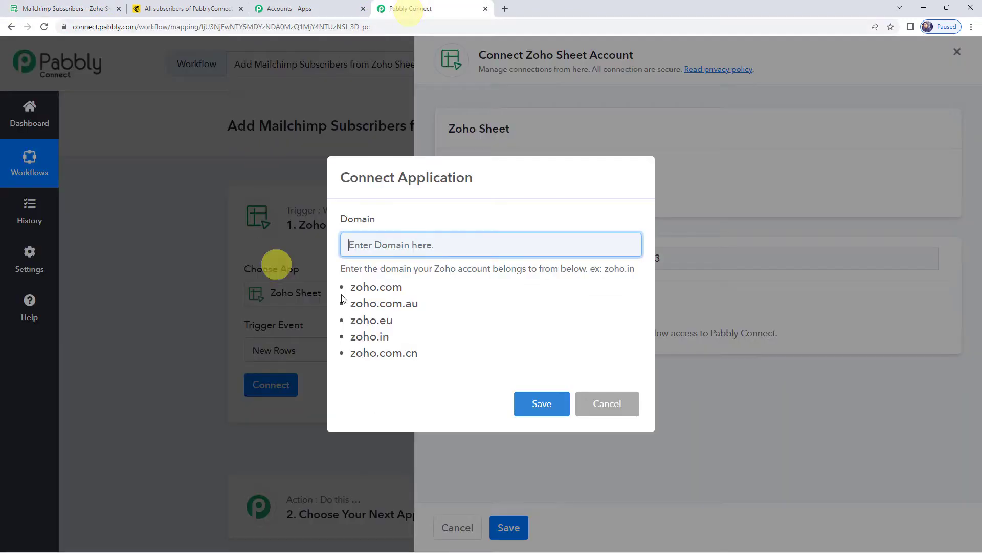
{"action": "type", "text": "zo"}
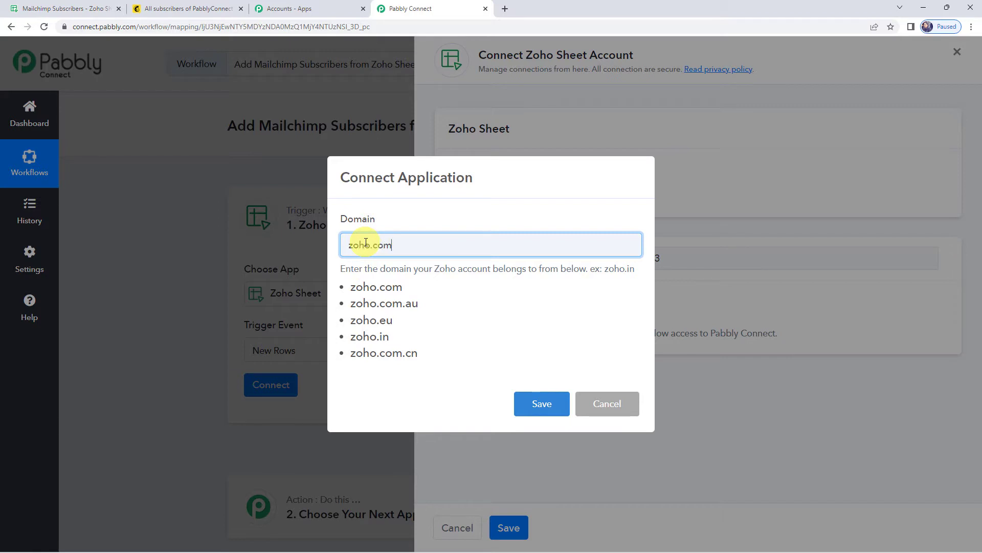
{"action": "type", "text": "ho.com"}
{"action": "left_click", "coordinate": [542, 404]}
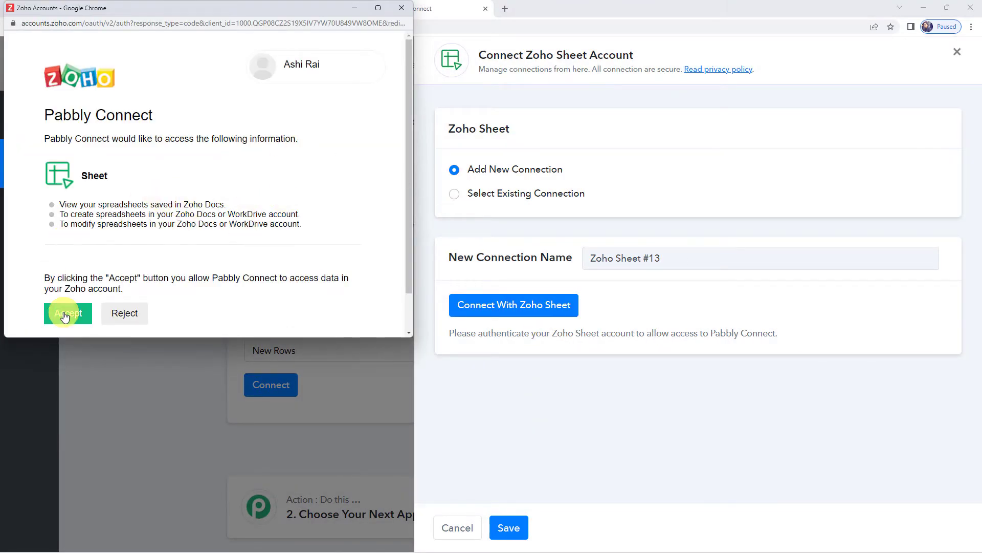
{"action": "left_click", "coordinate": [65, 316]}
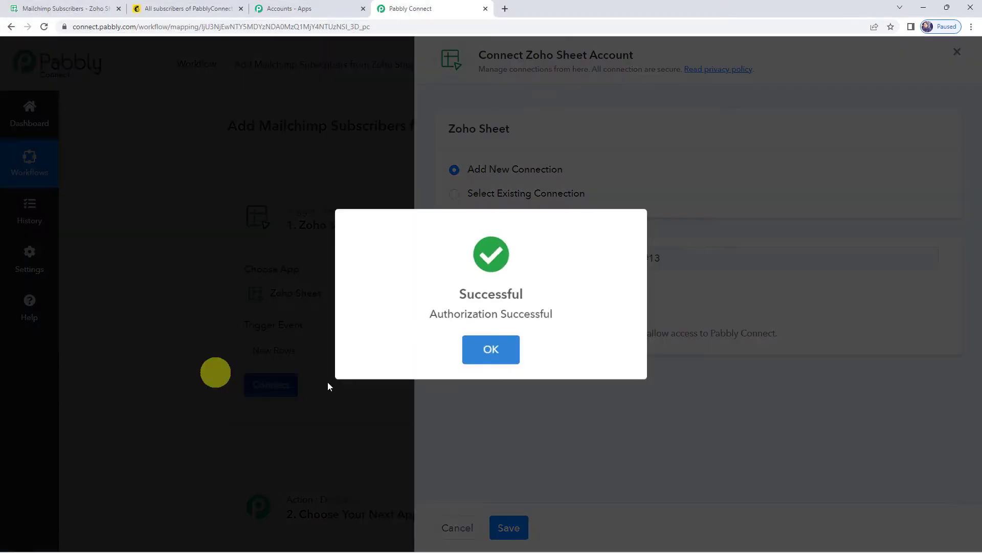
Step: After confirming the spreadsheet's name in Zoho, select the Mailchimp Subscribers workbook in the trigger
{"action": "left_click", "coordinate": [517, 330]}
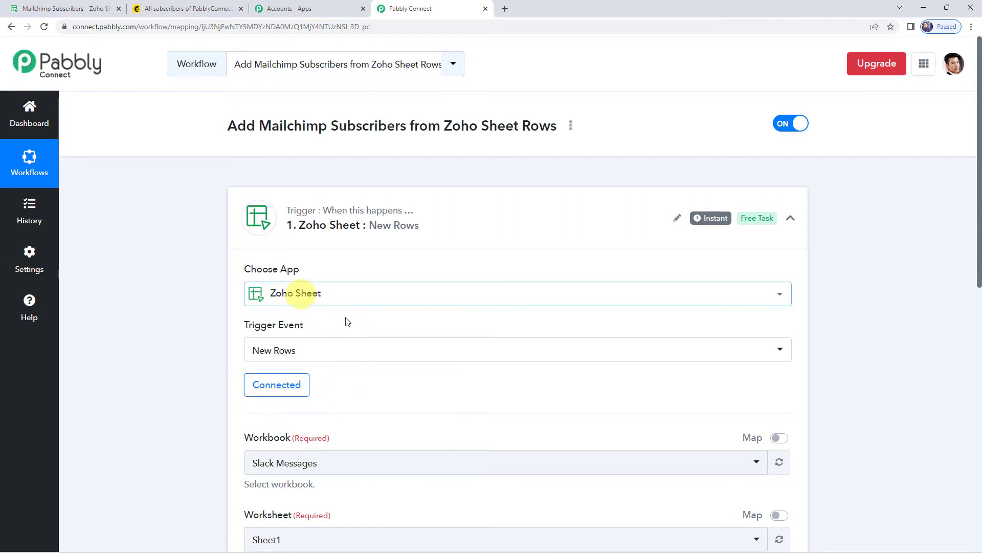
{"action": "scroll", "coordinate": [390, 394], "scroll_direction": "down", "scroll_amount": 3}
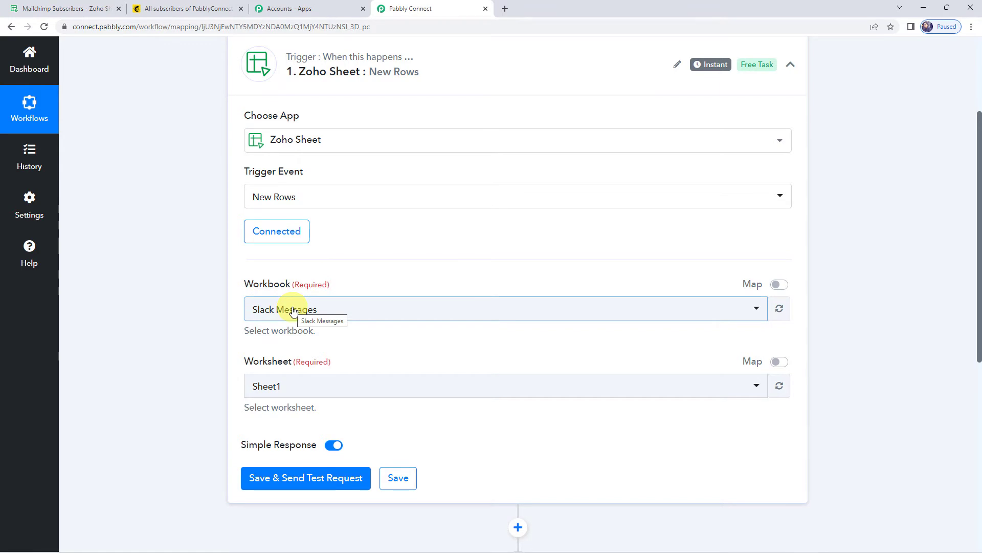
{"action": "left_click", "coordinate": [293, 311]}
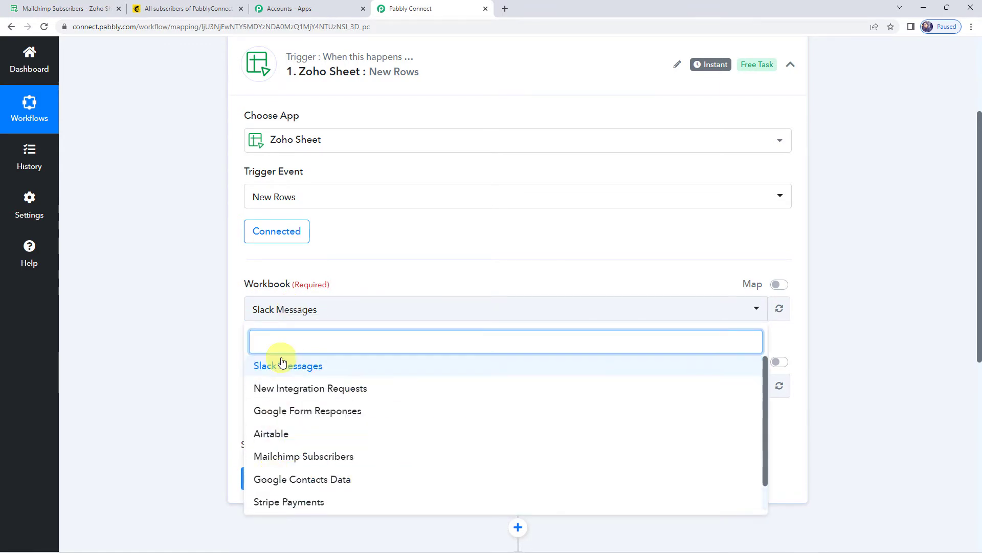
{"action": "left_click", "coordinate": [64, 13]}
{"action": "left_click", "coordinate": [384, 189]}
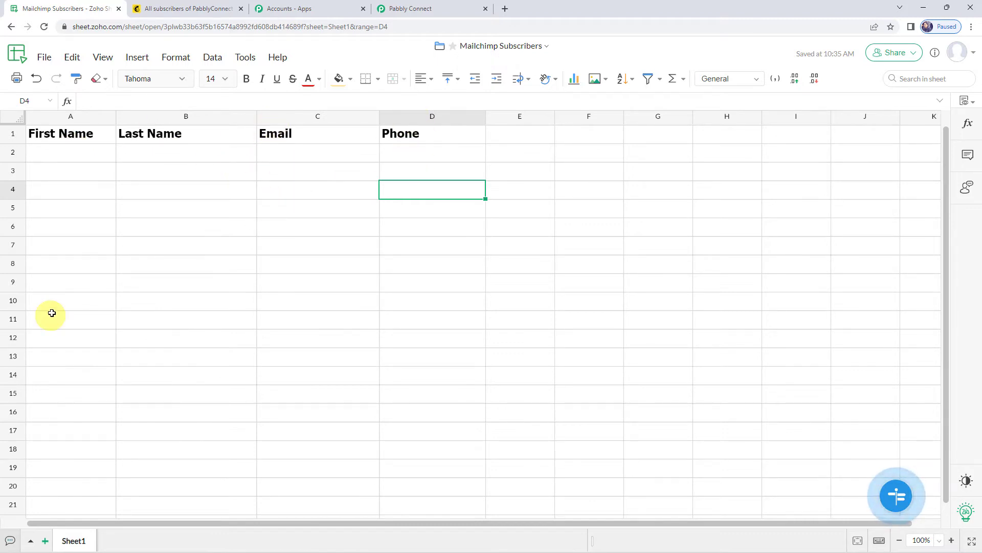
{"action": "left_click", "coordinate": [85, 476]}
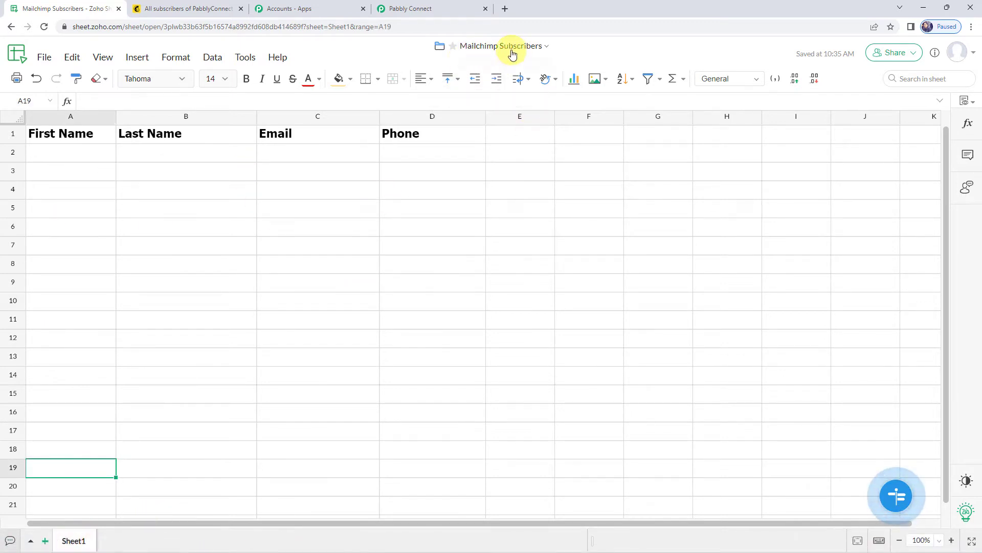
{"action": "left_click", "coordinate": [422, 13]}
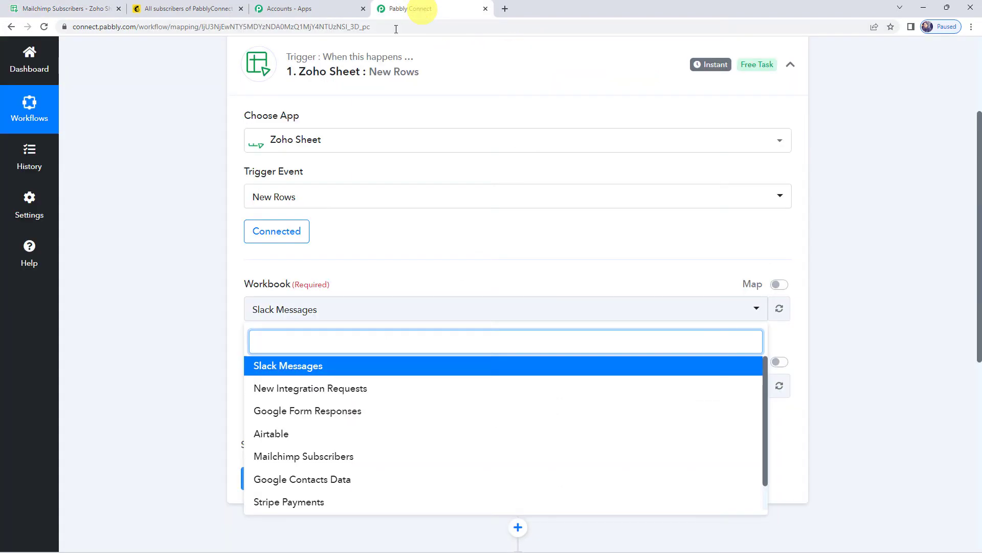
{"action": "left_click", "coordinate": [300, 457]}
{"action": "scroll", "coordinate": [214, 252], "scroll_direction": "down", "scroll_amount": 1}
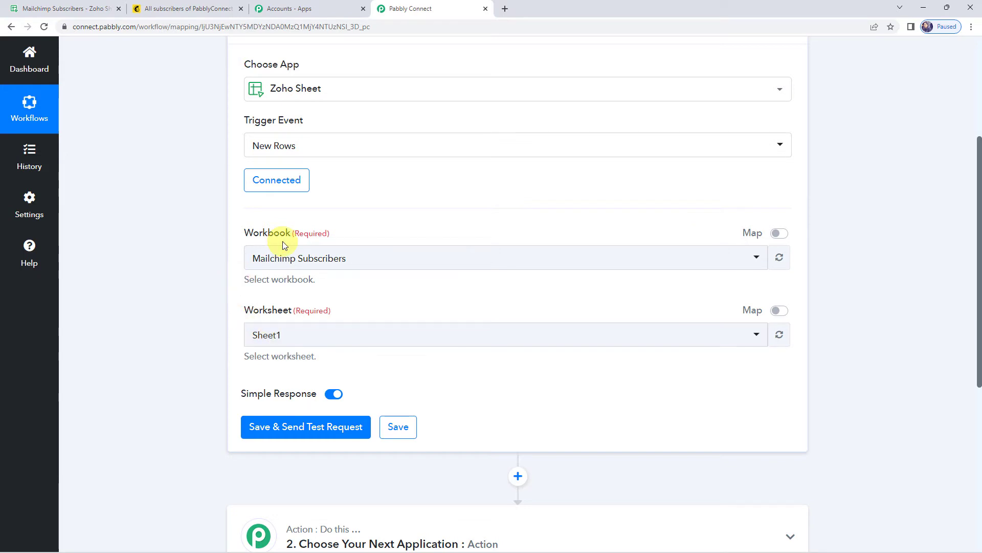
Step: Select worksheet Sheet1, save and send a test request, then go to the spreadsheet
{"action": "left_click", "coordinate": [279, 340]}
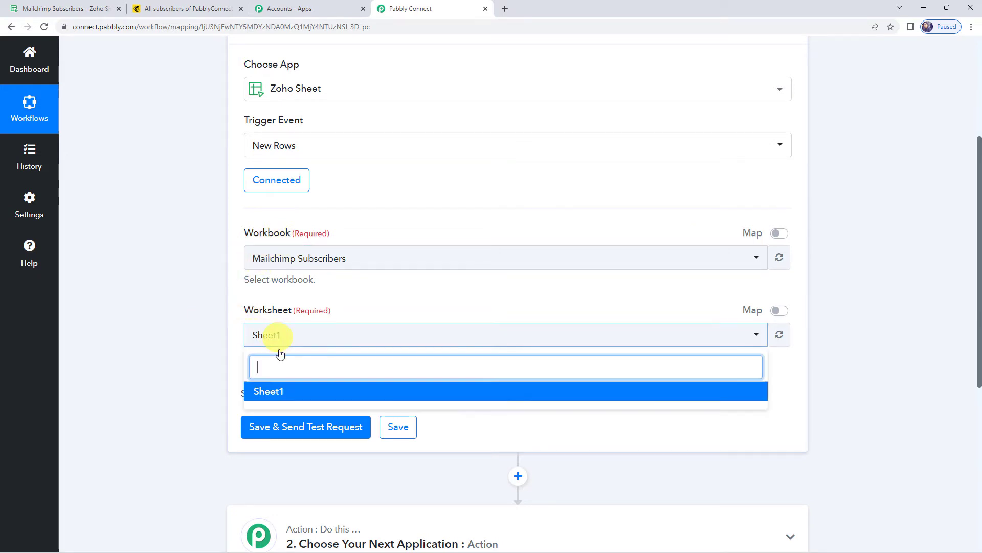
{"action": "left_click", "coordinate": [271, 392]}
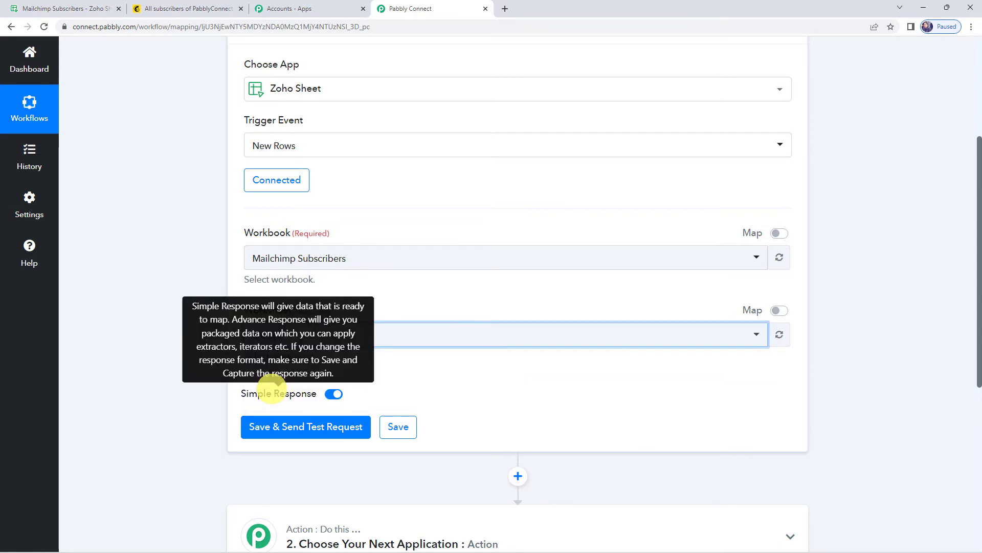
{"action": "left_click", "coordinate": [283, 435]}
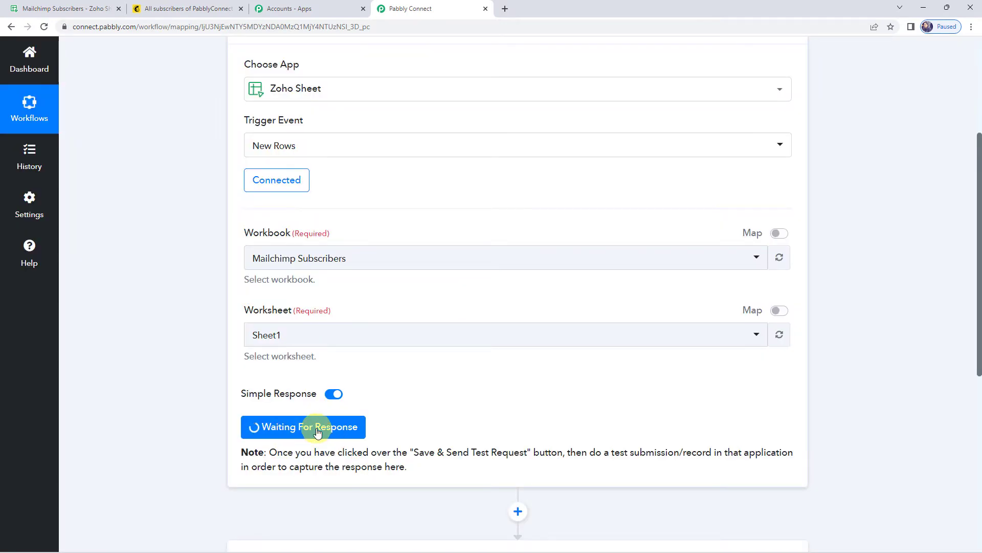
{"action": "left_click_drag", "start_coordinate": [532, 453], "coordinate": [716, 452]}
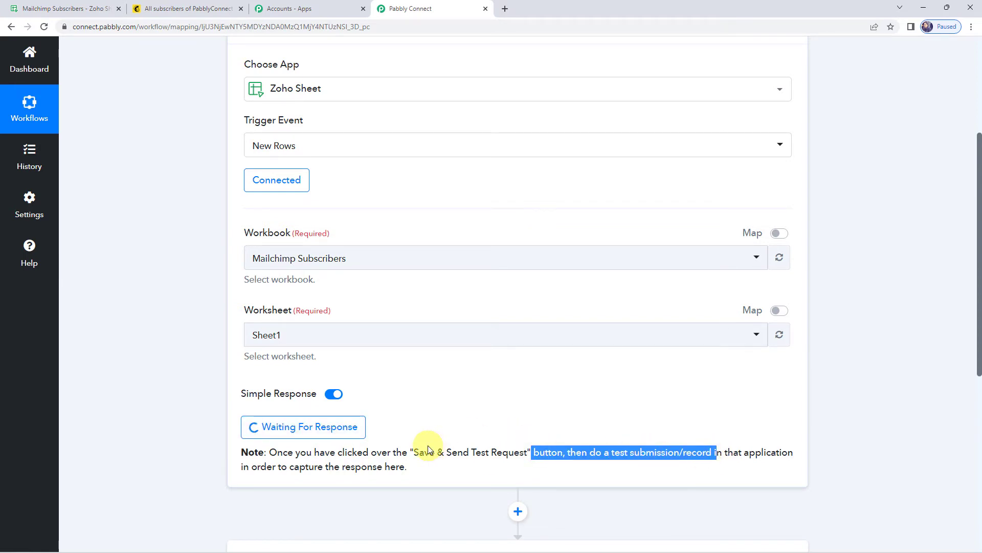
{"action": "left_click", "coordinate": [60, 6]}
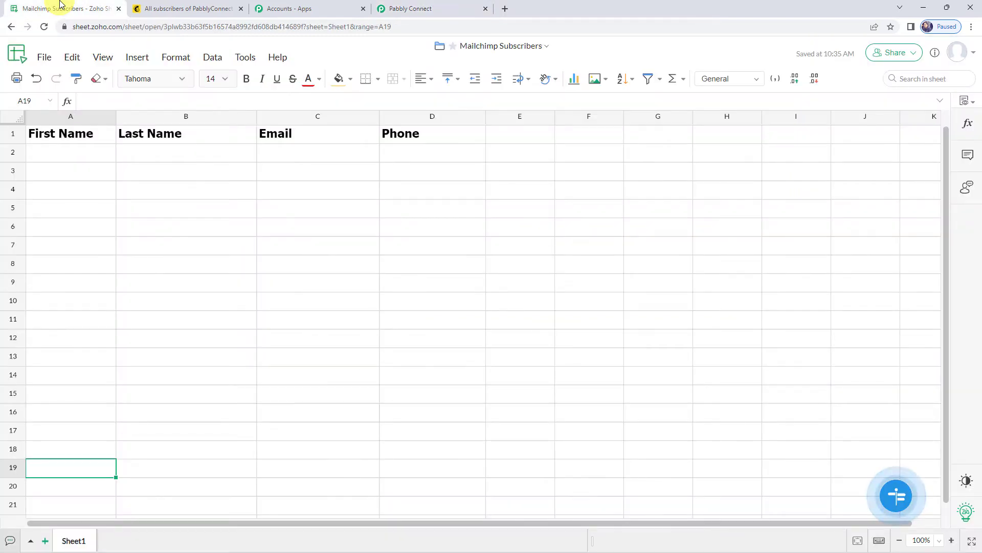
Step: Fill row 2 with Demo, Customer, a test e-mail and a phone number, then return to Pabbly
{"action": "left_click", "coordinate": [71, 156]}
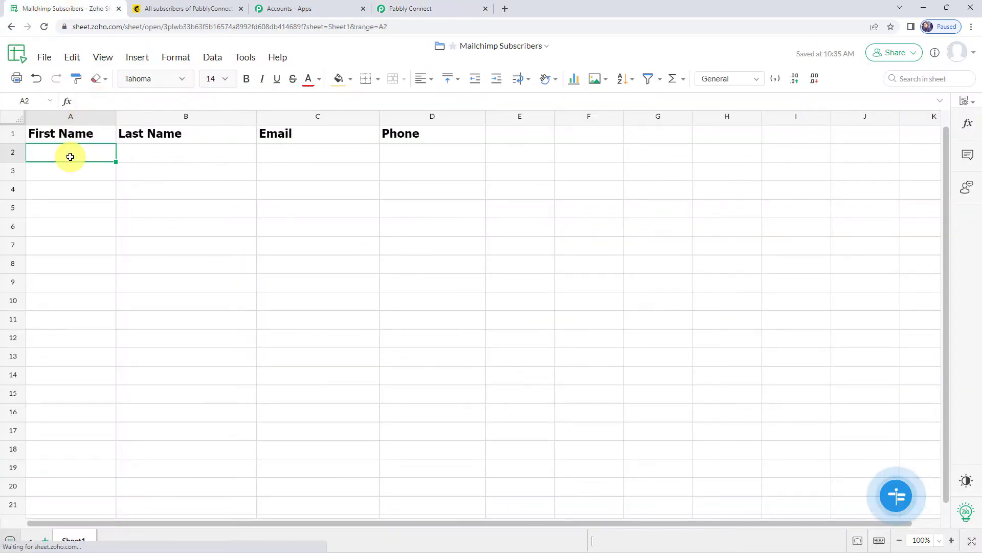
{"action": "type", "text": "Dem"}
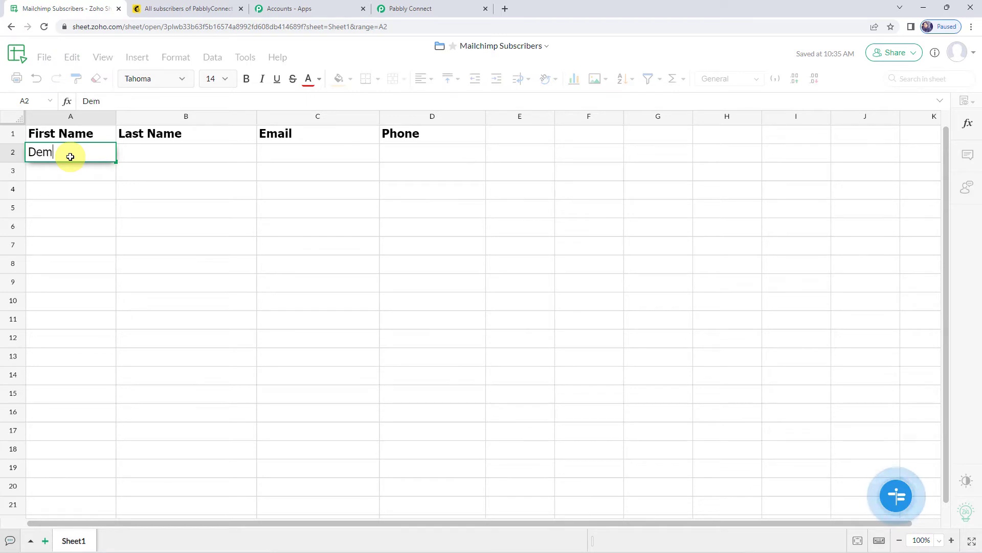
{"action": "type", "text": "o"}
{"action": "key", "text": "Tab"}
{"action": "type", "text": "C"}
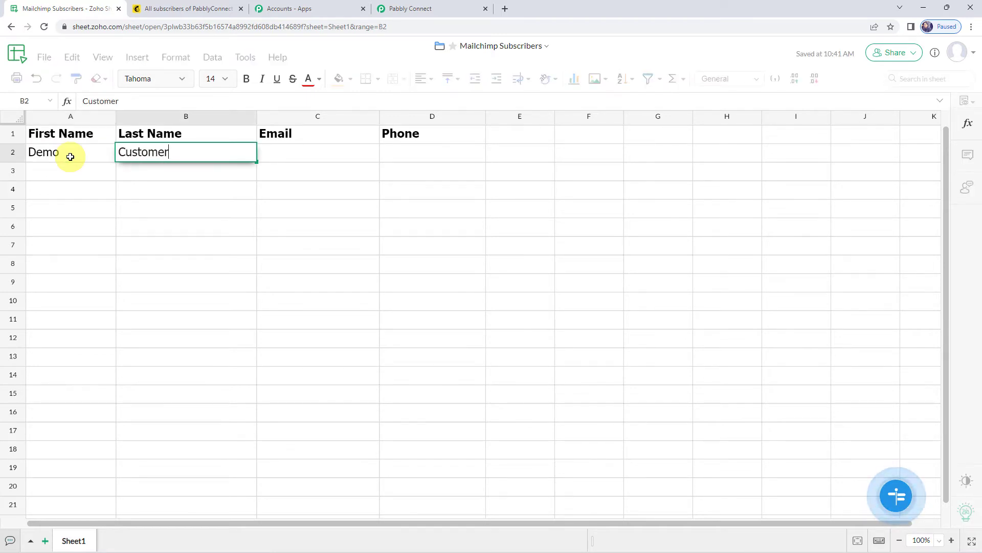
{"action": "key", "text": "Tab"}
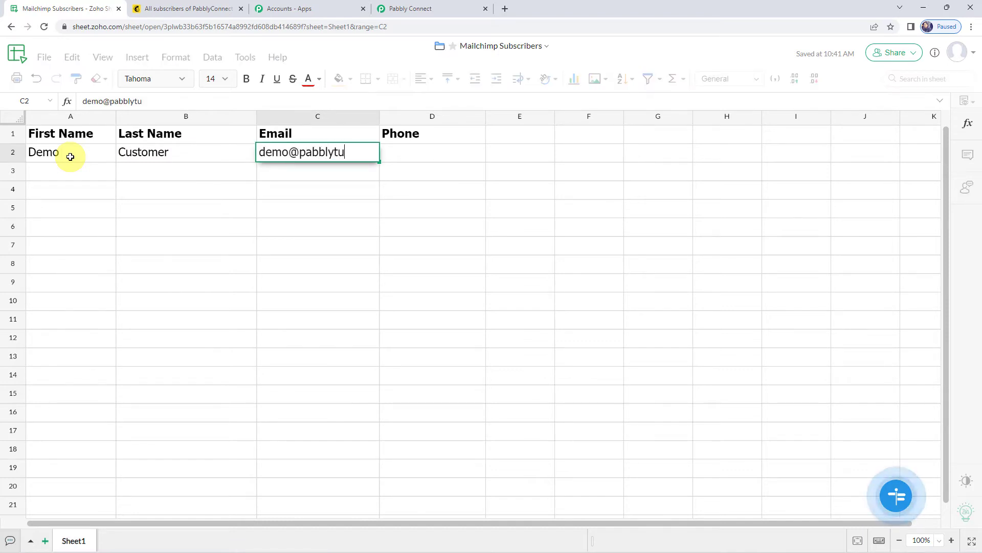
{"action": "key", "text": "Tab"}
{"action": "type", "text": "9"}
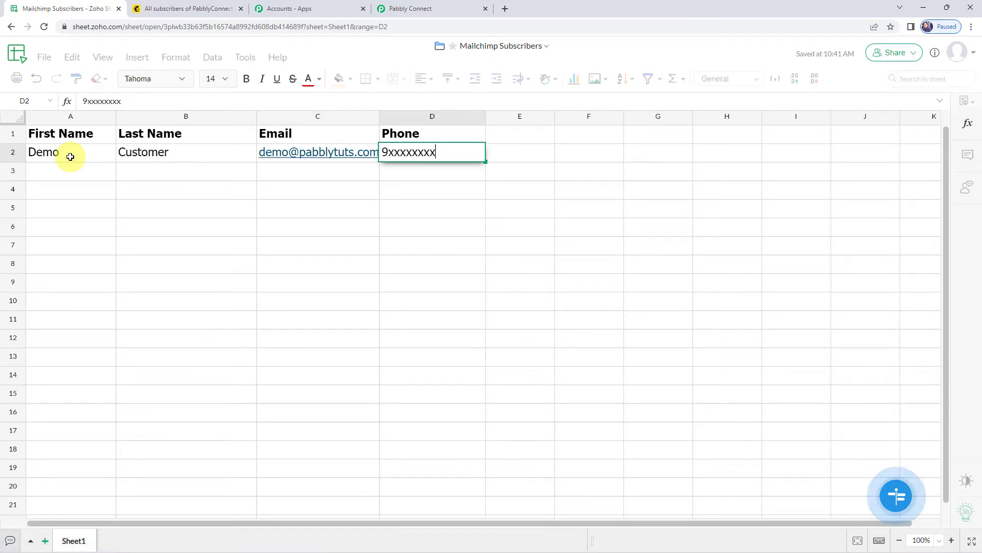
{"action": "key", "text": "Return"}
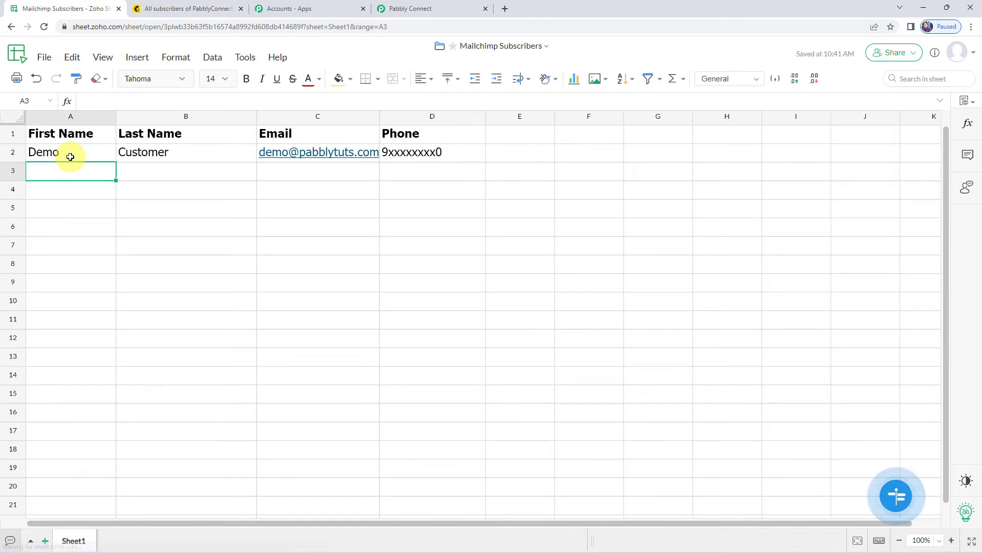
{"action": "left_click", "coordinate": [423, 9]}
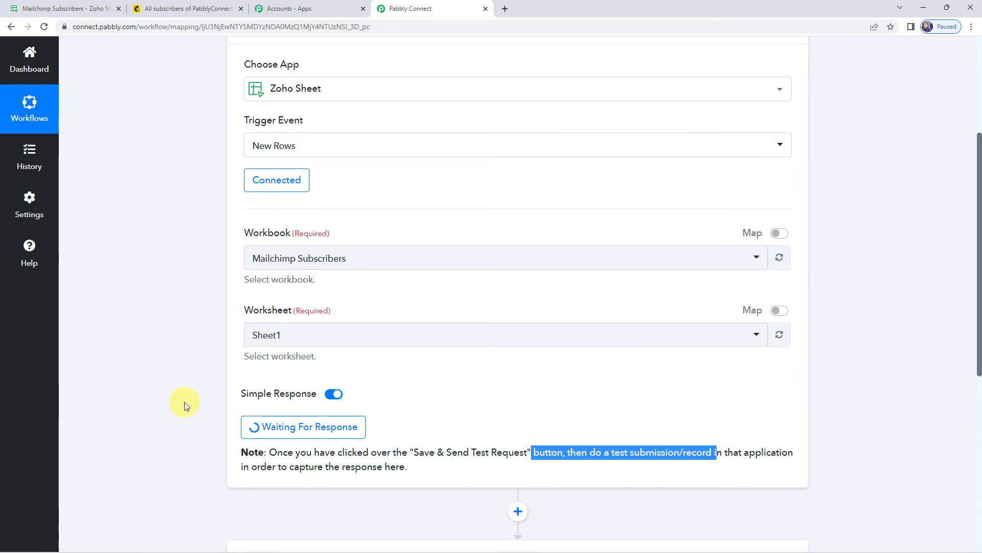
Step: Review the received response's e-mail, phone, first name Demo and last name Customer
{"action": "scroll", "coordinate": [184, 401], "scroll_direction": "down", "scroll_amount": 4}
{"action": "scroll", "coordinate": [184, 402], "scroll_direction": "down", "scroll_amount": 2}
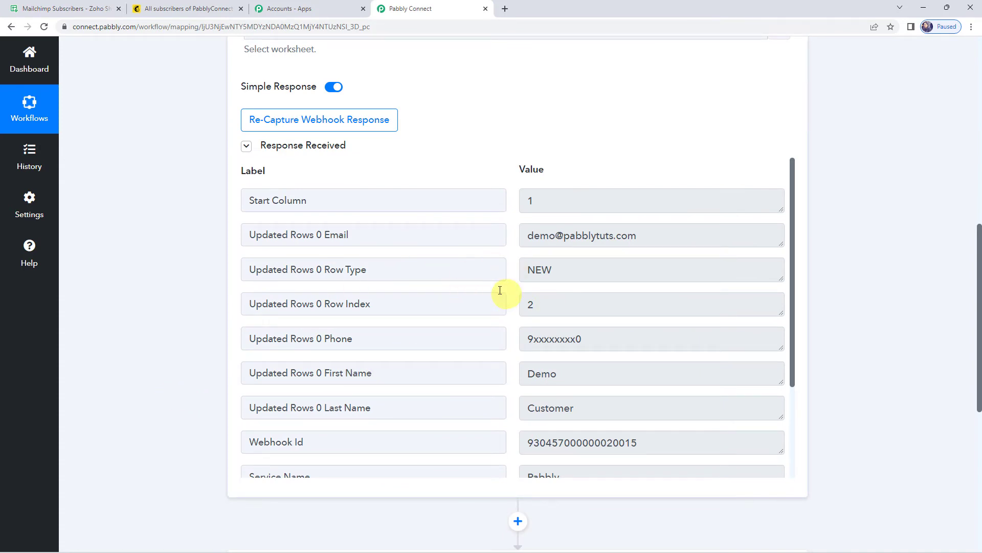
{"action": "left_click_drag", "start_coordinate": [665, 235], "coordinate": [454, 233]}
{"action": "scroll", "coordinate": [454, 233], "scroll_direction": "down", "scroll_amount": 2}
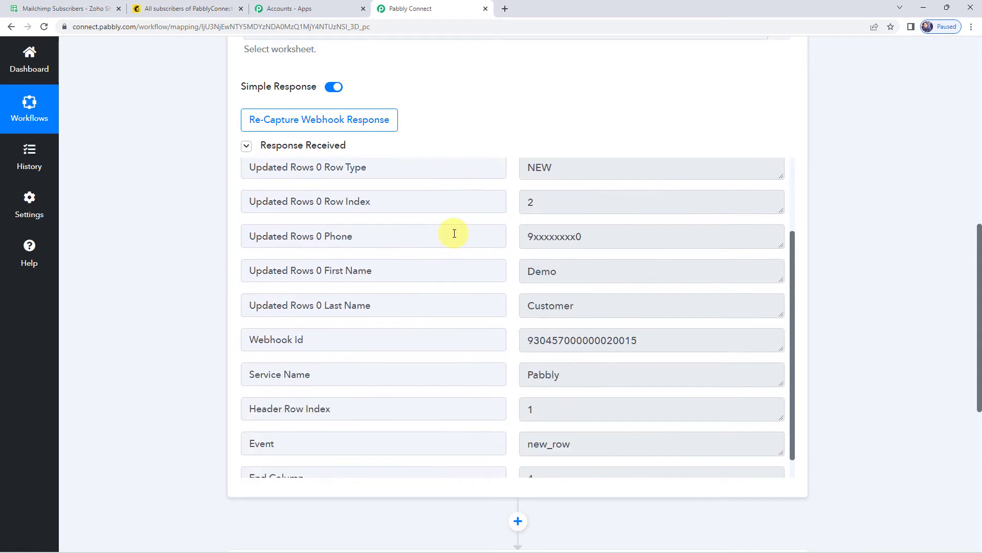
{"action": "left_click_drag", "start_coordinate": [637, 234], "coordinate": [423, 230]}
{"action": "left_click_drag", "start_coordinate": [548, 272], "coordinate": [450, 271]}
{"action": "left_click_drag", "start_coordinate": [608, 309], "coordinate": [462, 310]}
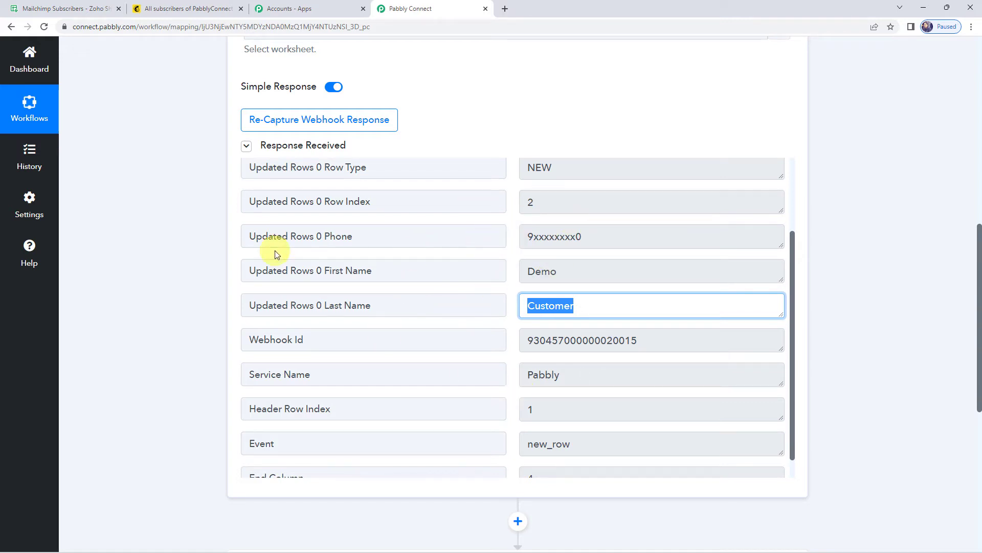
{"action": "scroll", "coordinate": [165, 309], "scroll_direction": "down", "scroll_amount": 6}
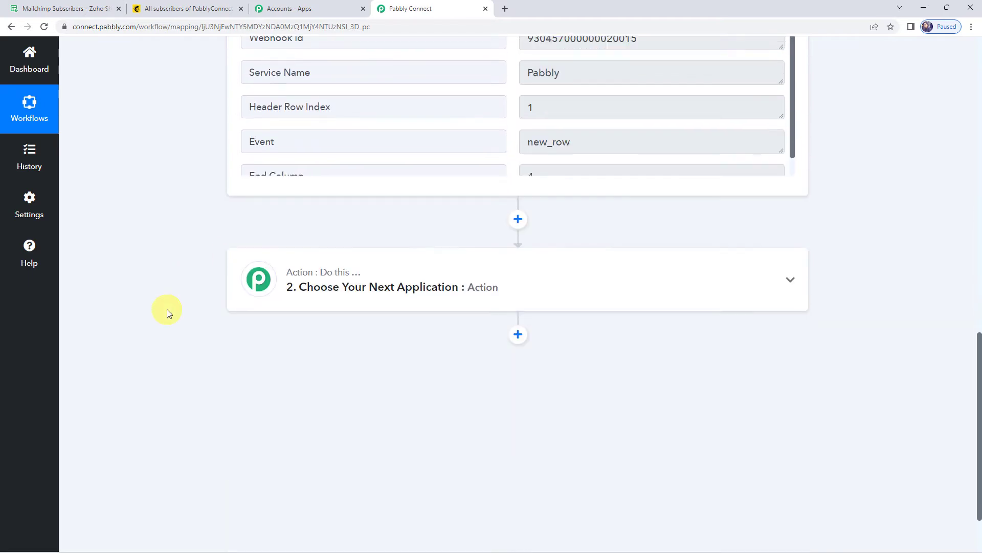
Step: Set the action to MailChimp 'Add New Member with Custom Fields' and start connecting an account
{"action": "left_click", "coordinate": [445, 284]}
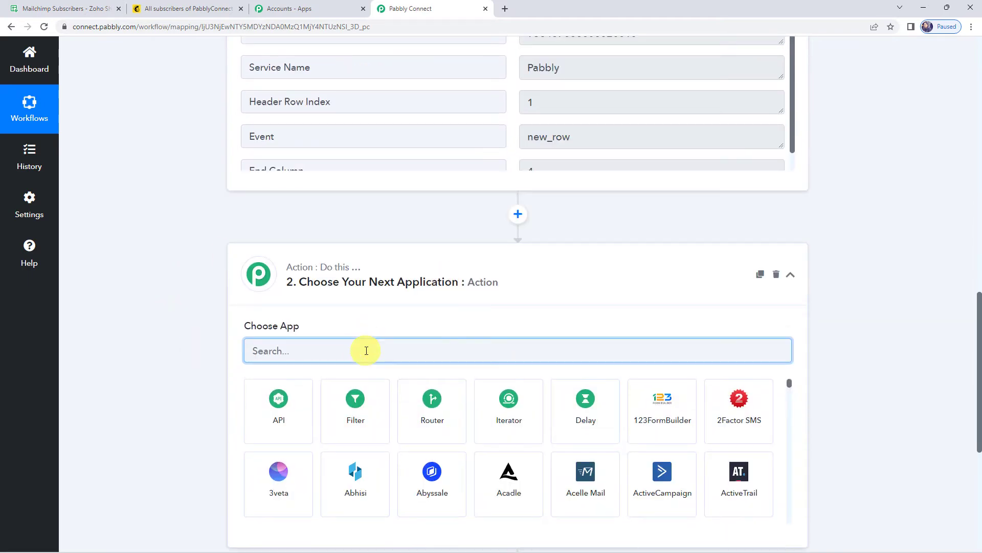
{"action": "type", "text": "mailchi"}
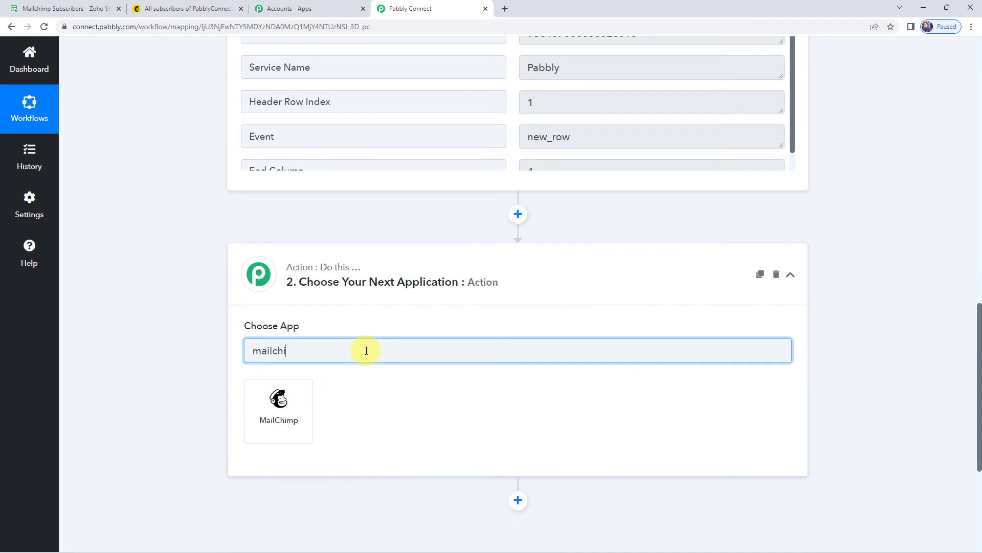
{"action": "left_click", "coordinate": [285, 415]}
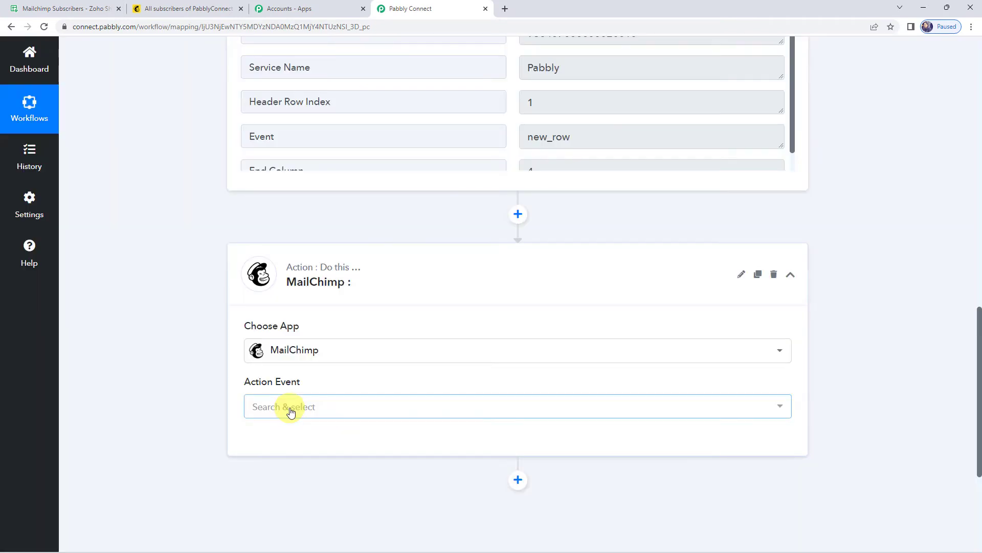
{"action": "left_click", "coordinate": [289, 408]}
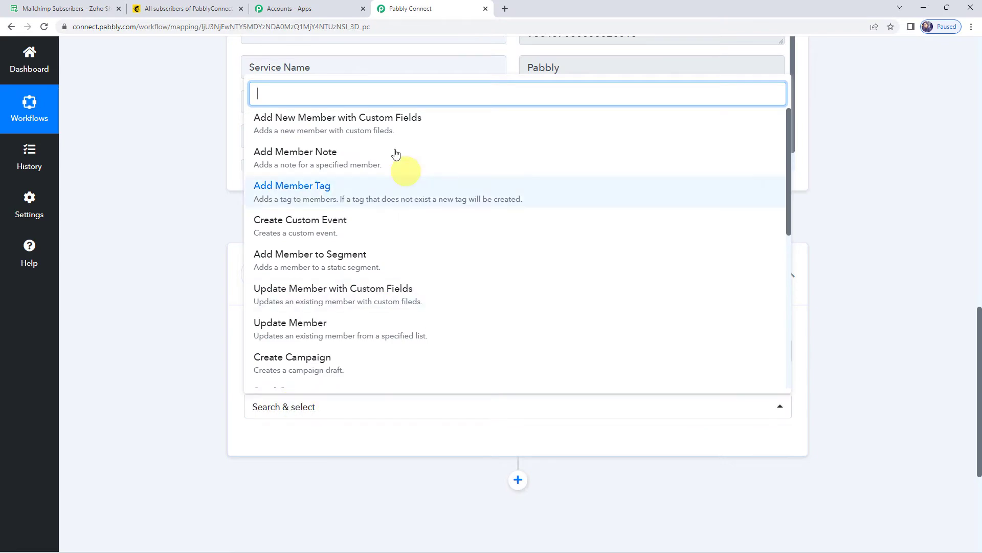
{"action": "left_click", "coordinate": [363, 125]}
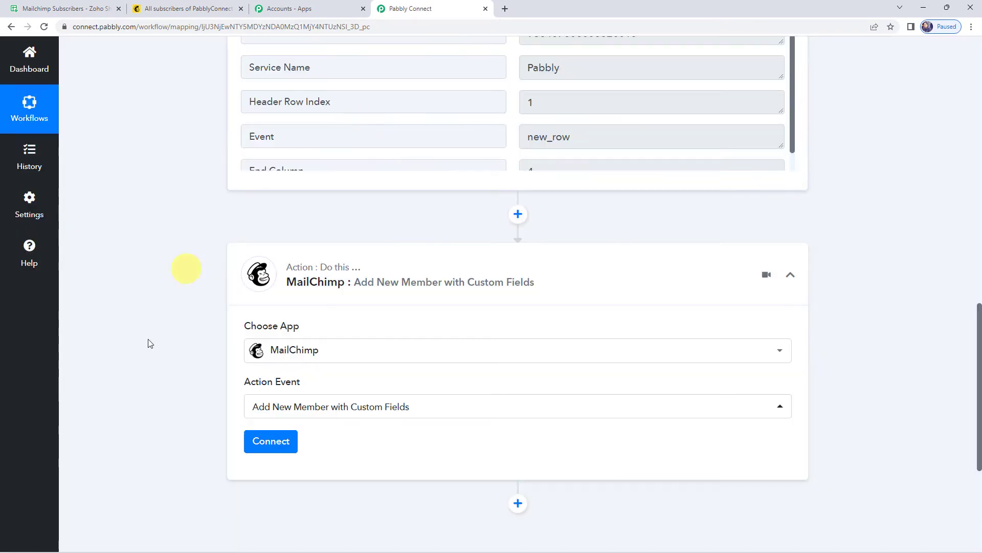
{"action": "left_click", "coordinate": [269, 450]}
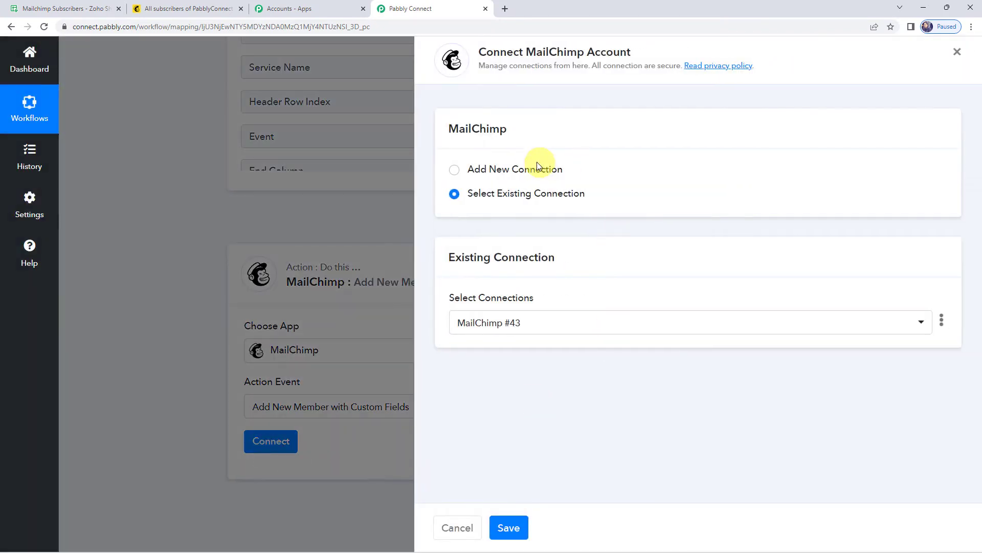
Step: Add a new MailChimp connection, note the API token help, and switch to the Mailchimp tab
{"action": "left_click", "coordinate": [532, 169]}
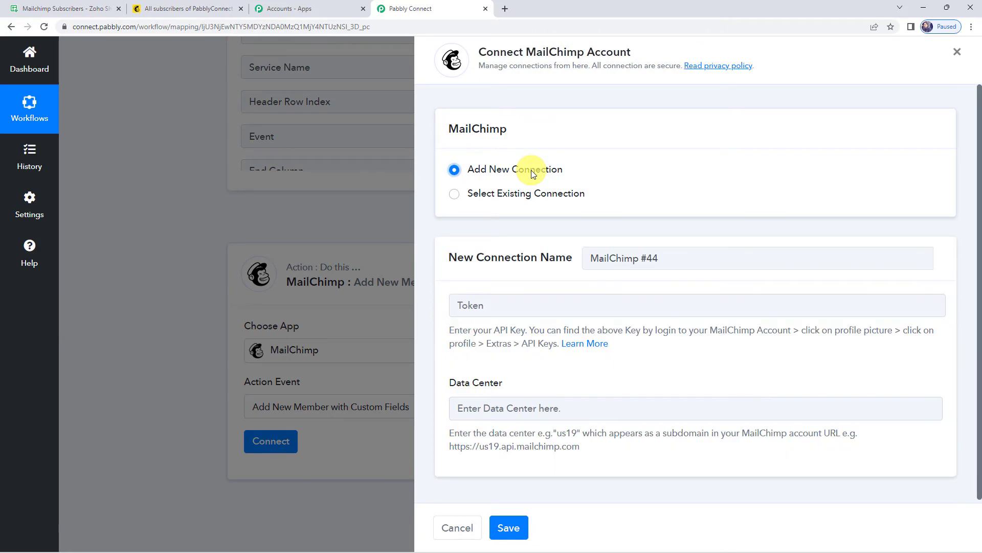
{"action": "left_click", "coordinate": [516, 302]}
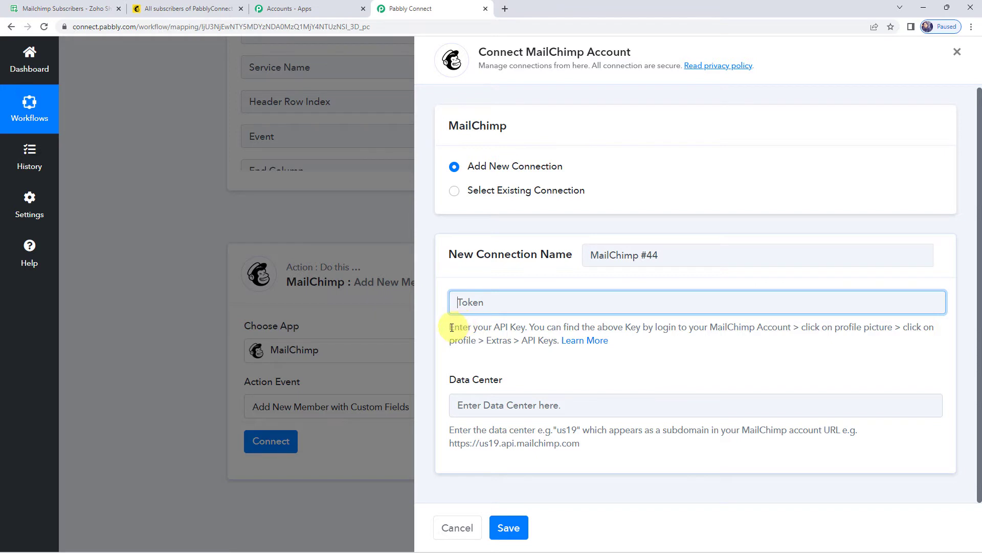
{"action": "left_click_drag", "start_coordinate": [452, 328], "coordinate": [552, 351]}
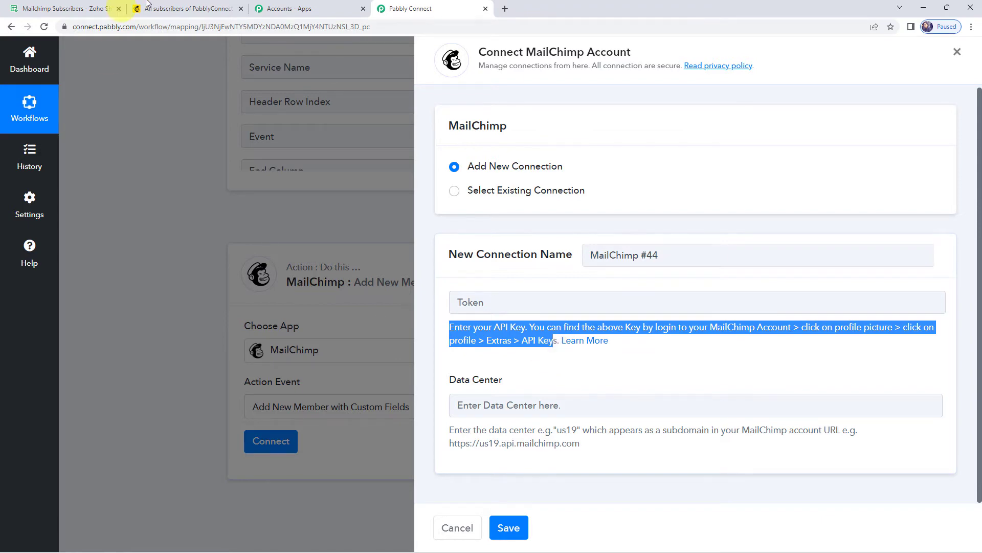
{"action": "left_click", "coordinate": [168, 7]}
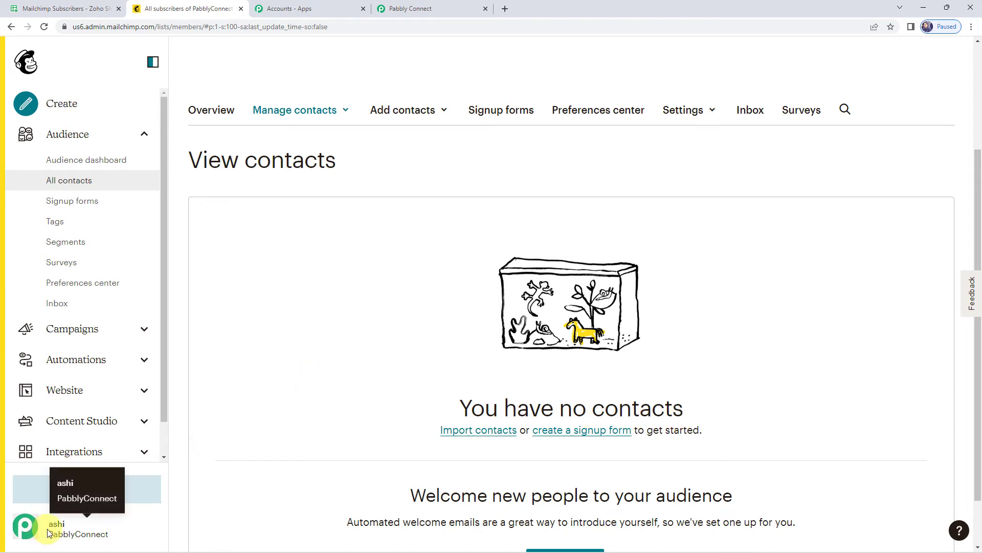
Step: Copy the API key from Mailchimp's Profile > Extras > API keys page and go back to Pabbly Connect
{"action": "left_click", "coordinate": [26, 530]}
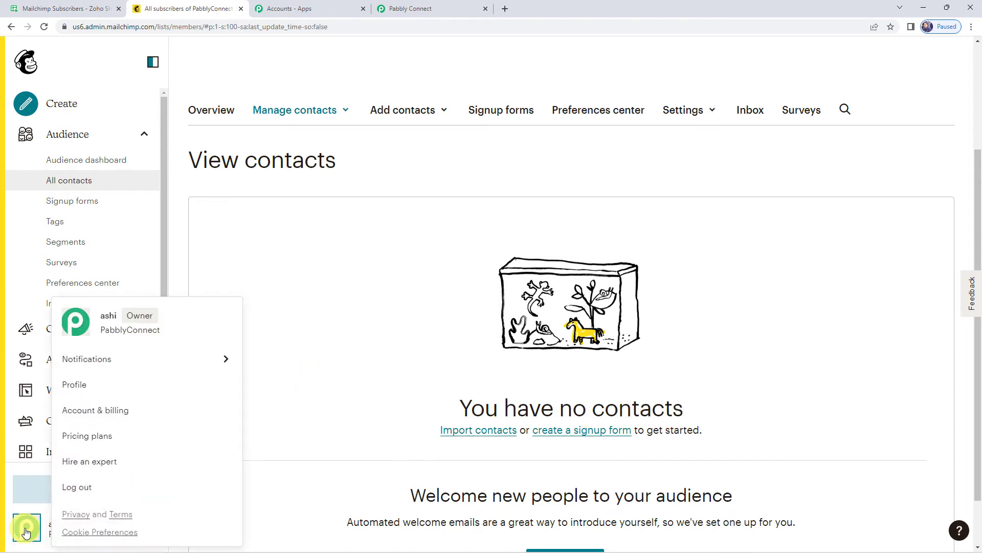
{"action": "left_click", "coordinate": [81, 386]}
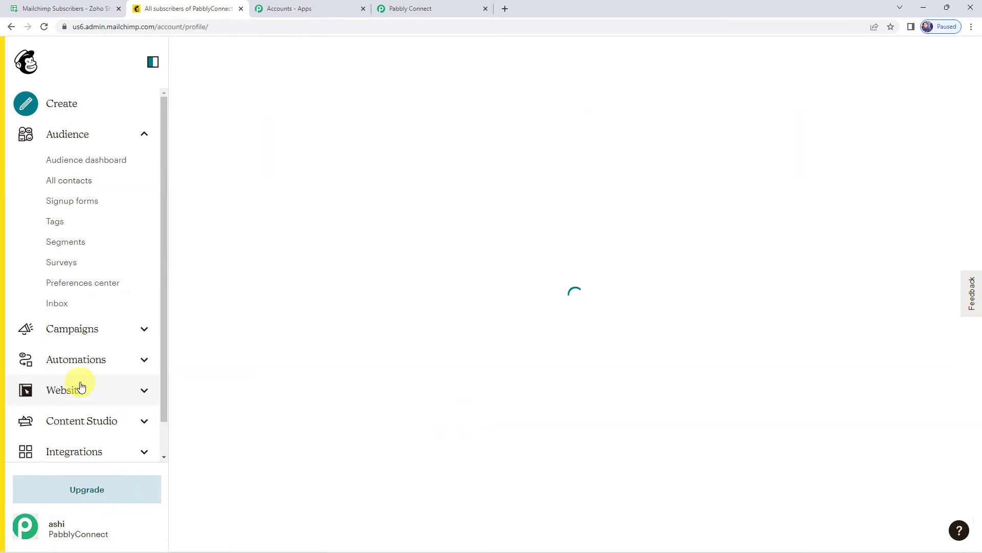
{"action": "left_click", "coordinate": [400, 151]}
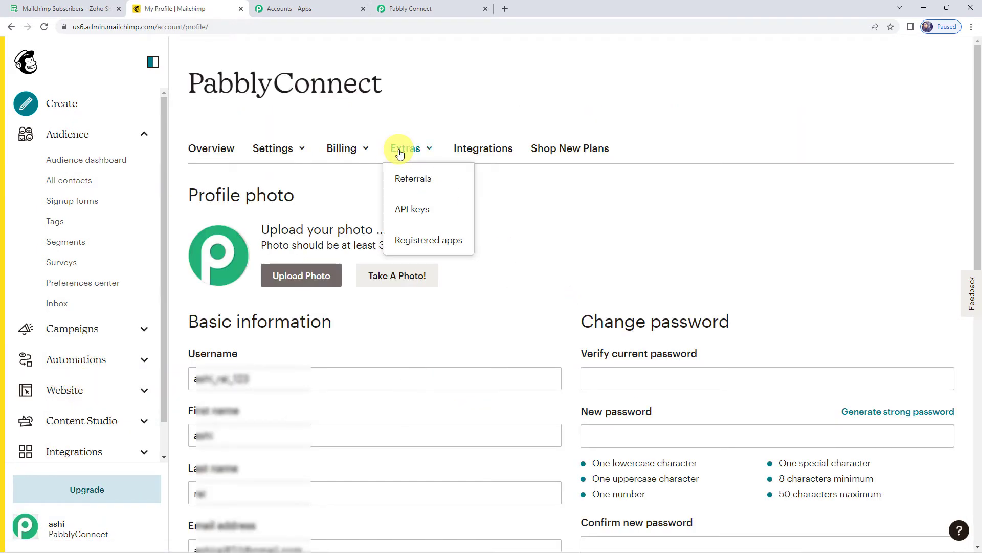
{"action": "left_click", "coordinate": [403, 208]}
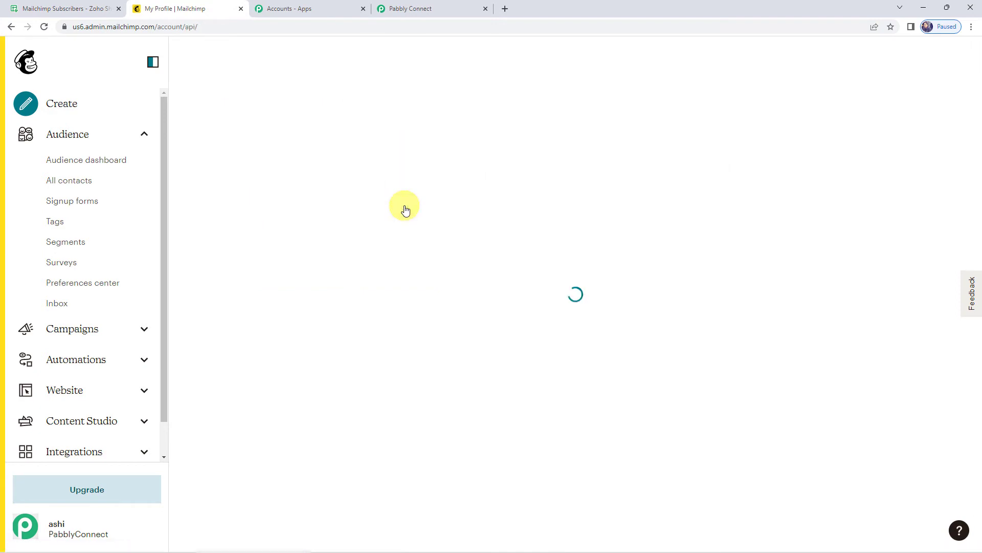
{"action": "scroll", "coordinate": [404, 205], "scroll_direction": "down", "scroll_amount": 5}
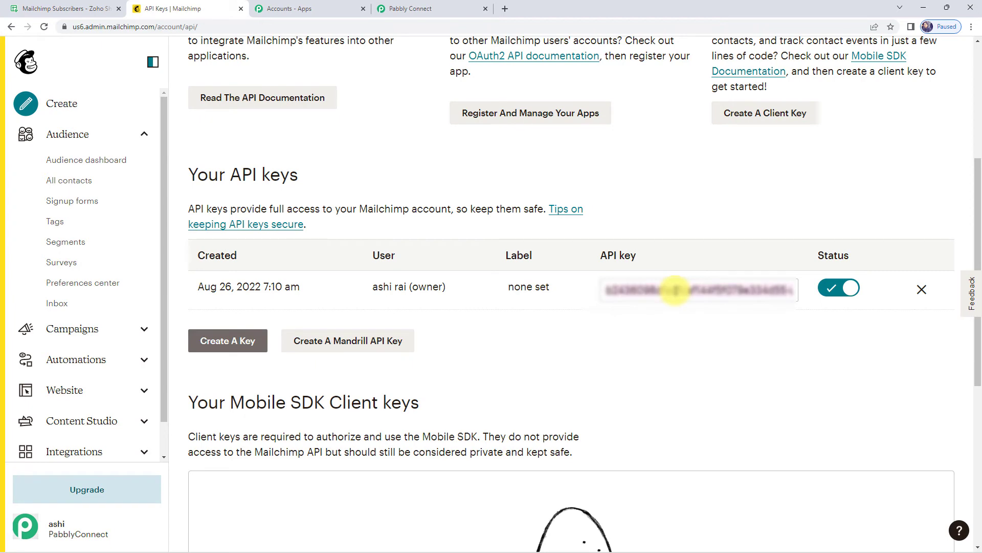
{"action": "left_click", "coordinate": [676, 291]}
{"action": "right_click", "coordinate": [676, 290]}
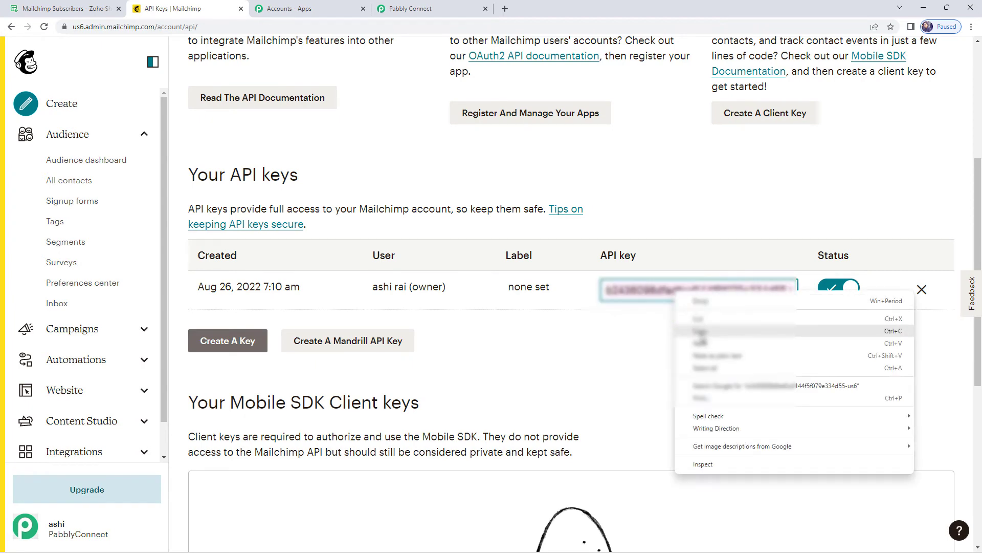
{"action": "left_click", "coordinate": [700, 339]}
{"action": "left_click", "coordinate": [420, 8]}
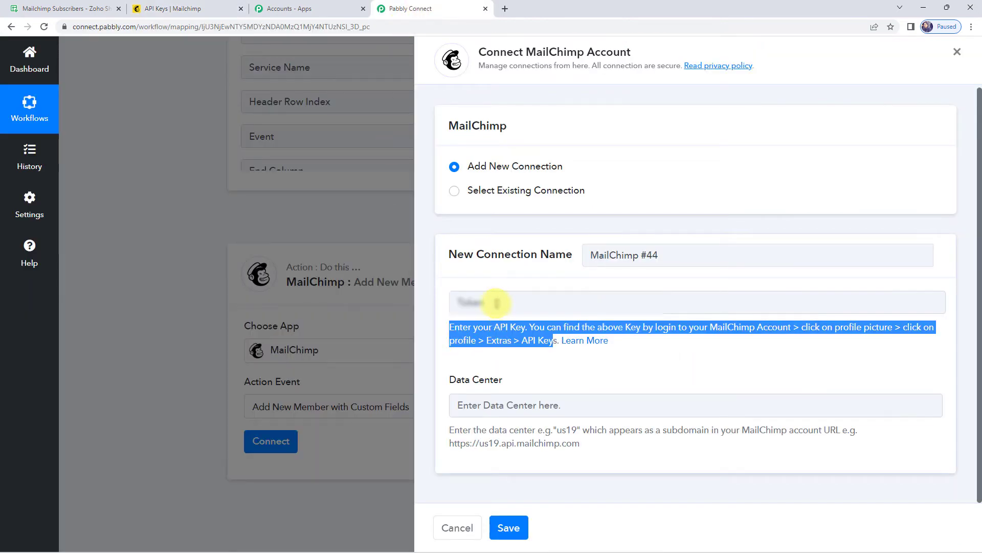
Step: Paste the API key into the Token field and read the us6 subdomain from Mailchimp's address
{"action": "right_click", "coordinate": [495, 301]}
{"action": "left_click", "coordinate": [521, 386]}
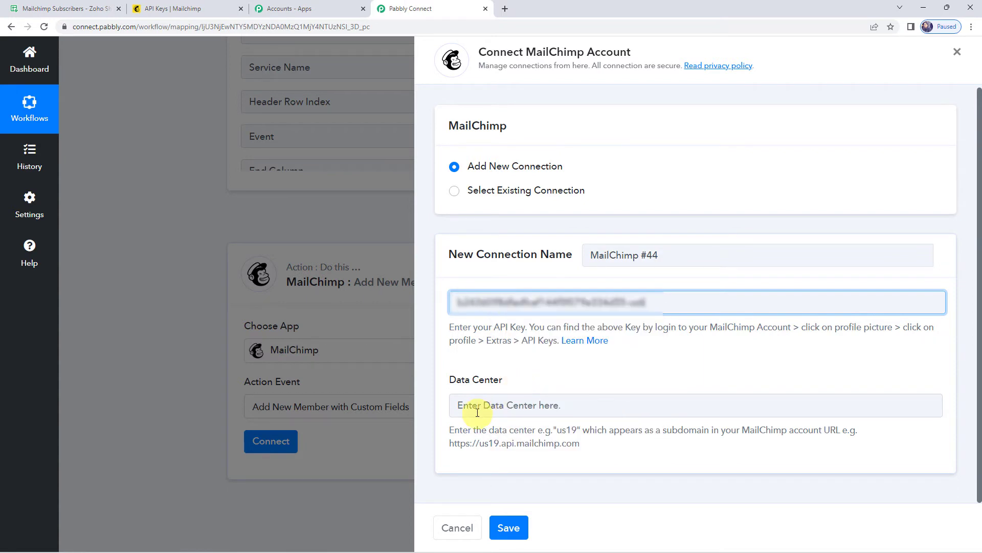
{"action": "left_click_drag", "start_coordinate": [454, 430], "coordinate": [828, 434]}
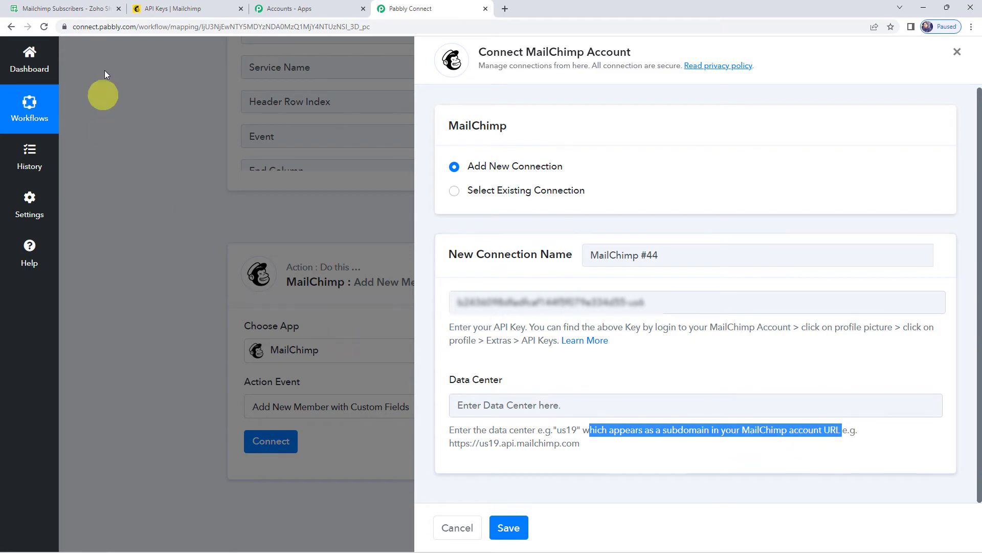
{"action": "left_click", "coordinate": [179, 7]}
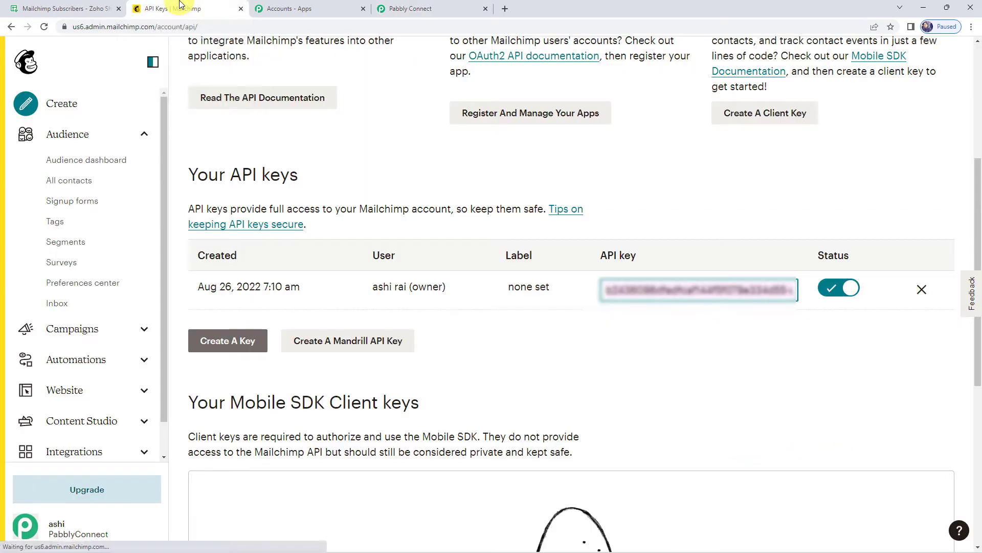
{"action": "left_click", "coordinate": [86, 30]}
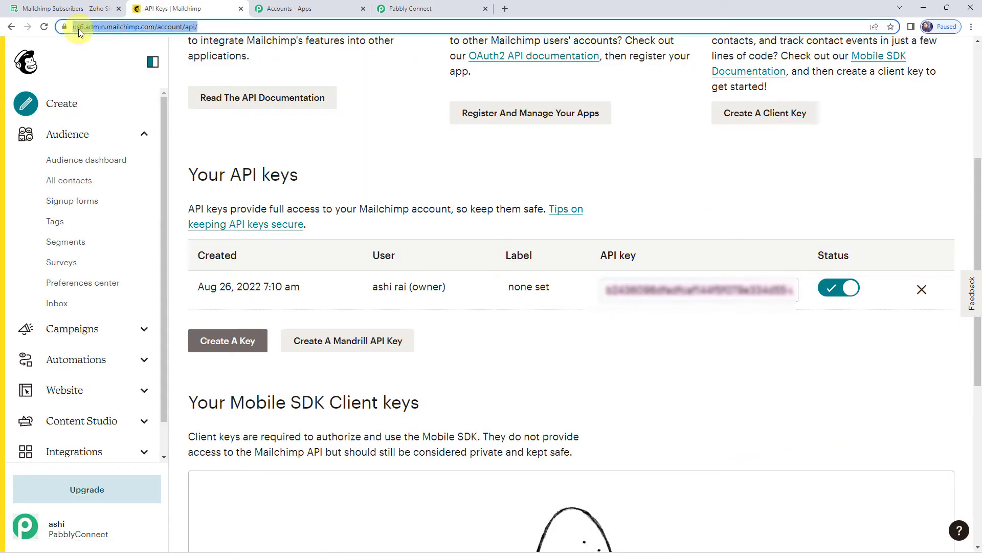
{"action": "left_click", "coordinate": [79, 28]}
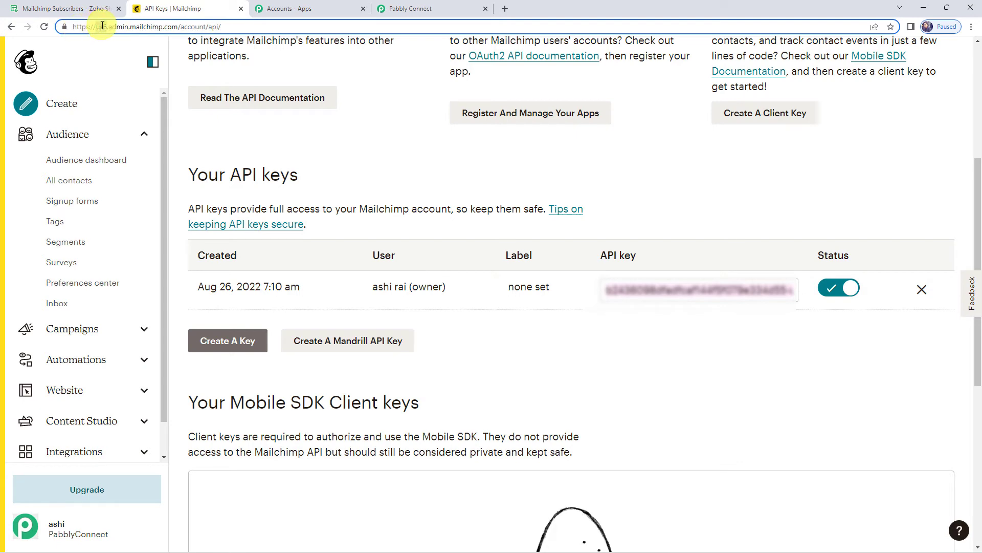
{"action": "left_click", "coordinate": [397, 9]}
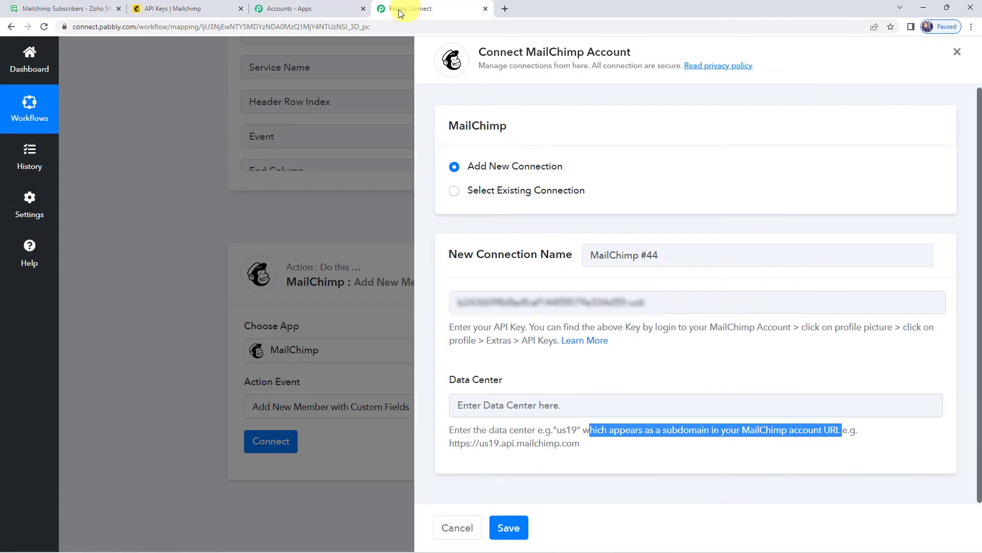
Step: Enter us6 as the data center and save the MailChimp connection
{"action": "left_click", "coordinate": [470, 405]}
{"action": "type", "text": "us6"}
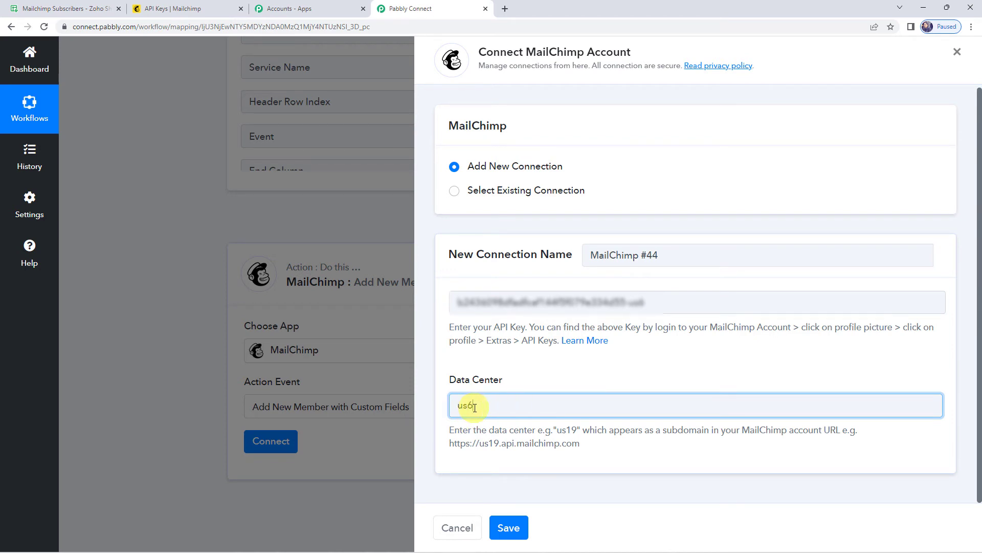
{"action": "left_click", "coordinate": [510, 527]}
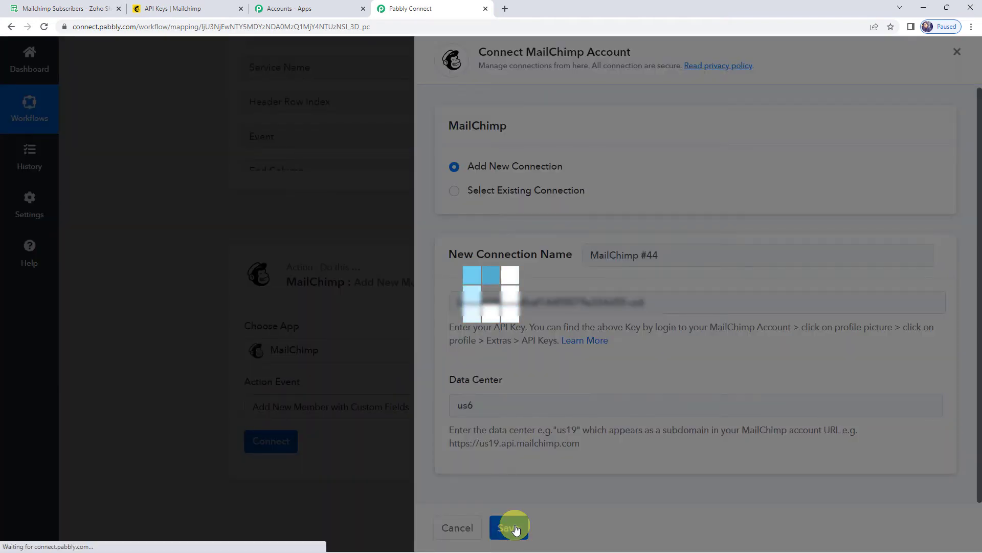
{"action": "scroll", "coordinate": [263, 368], "scroll_direction": "down", "scroll_amount": 4}
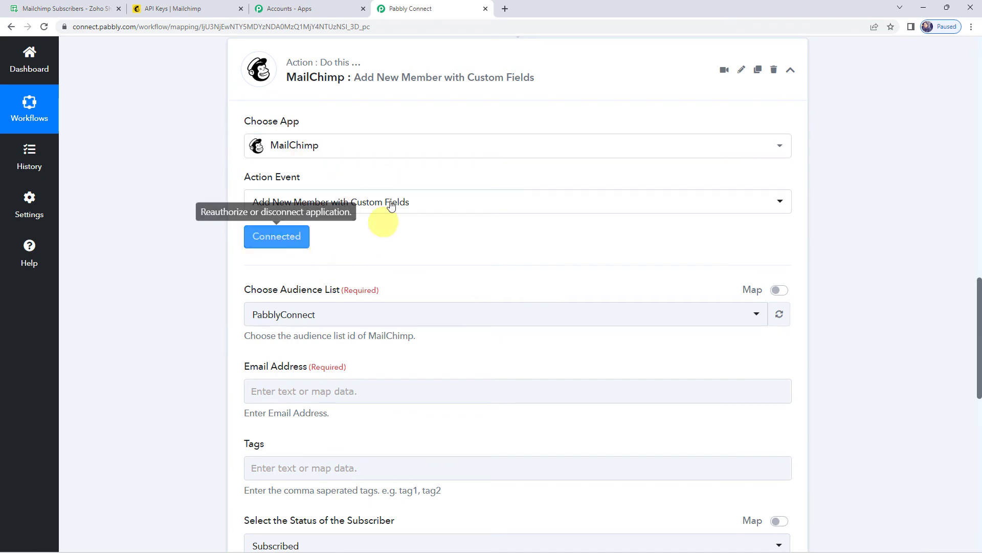
{"action": "scroll", "coordinate": [313, 238], "scroll_direction": "down", "scroll_amount": 1}
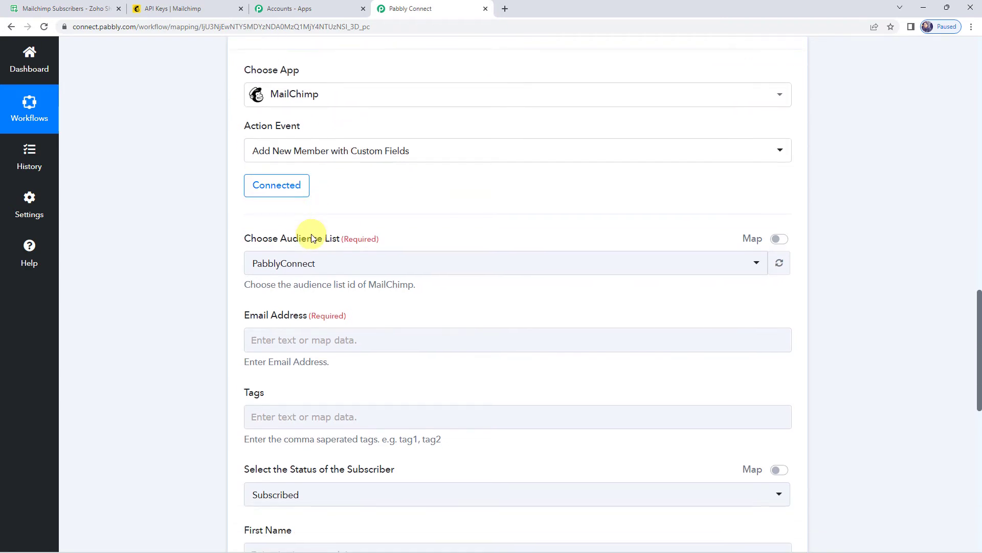
{"action": "left_click", "coordinate": [278, 265]}
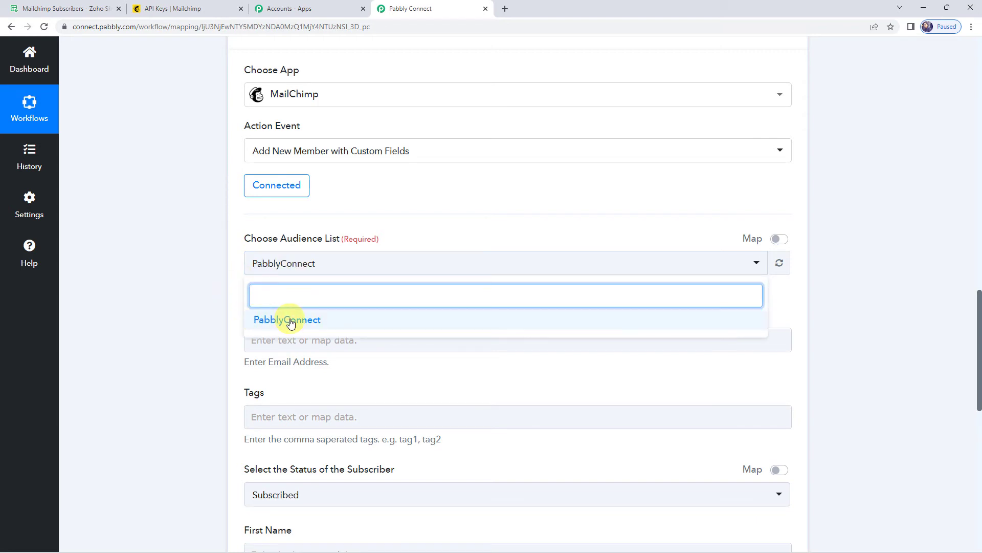
{"action": "left_click", "coordinate": [159, 302]}
{"action": "scroll", "coordinate": [159, 302], "scroll_direction": "down", "scroll_amount": 2}
{"action": "left_click", "coordinate": [245, 240]}
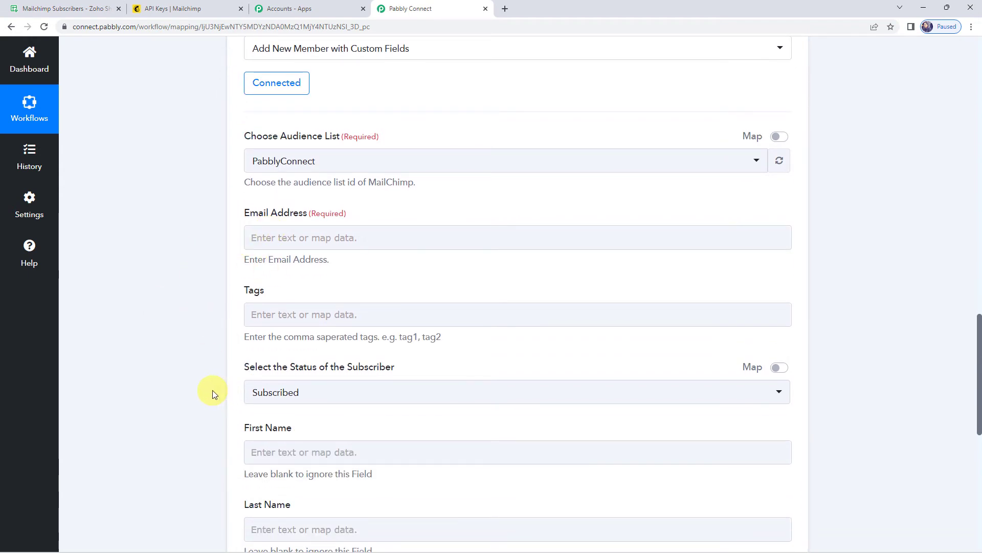
{"action": "scroll", "coordinate": [178, 304], "scroll_direction": "up", "scroll_amount": 15}
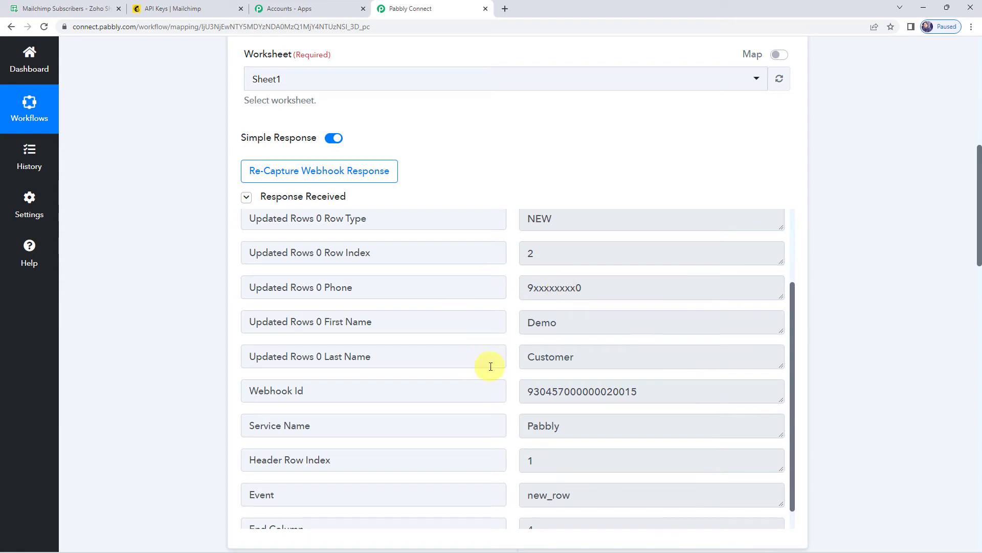
{"action": "scroll", "coordinate": [172, 348], "scroll_direction": "down", "scroll_amount": 12}
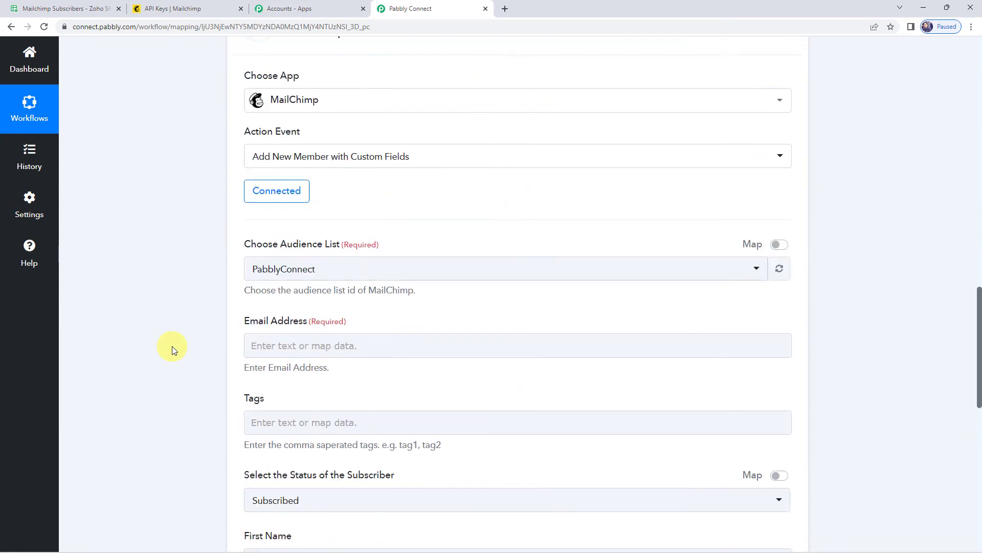
{"action": "left_click", "coordinate": [252, 336]}
Step: Map the sheet's Email into Email Address and keep subscriber status Subscribed
{"action": "scroll", "coordinate": [169, 309], "scroll_direction": "down", "scroll_amount": 3}
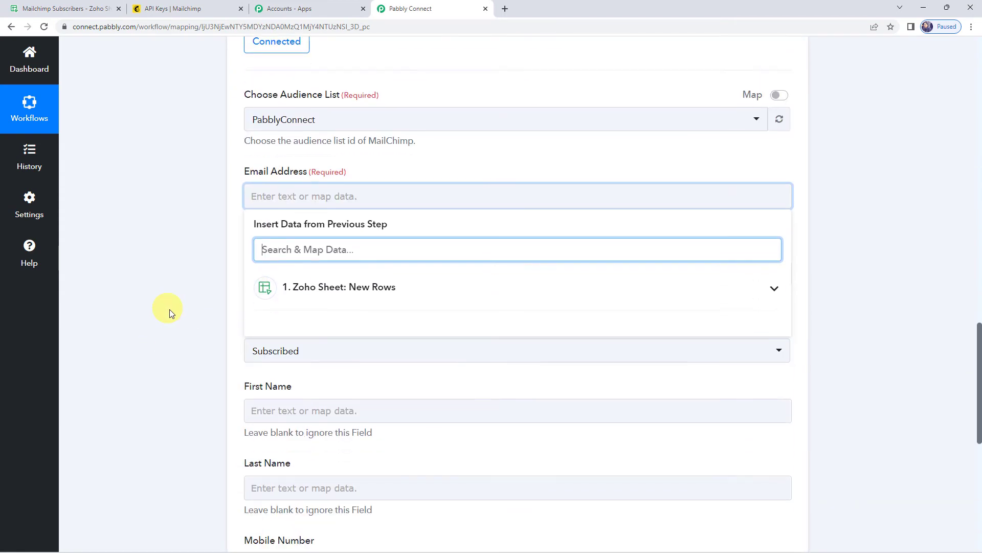
{"action": "left_click", "coordinate": [316, 290]}
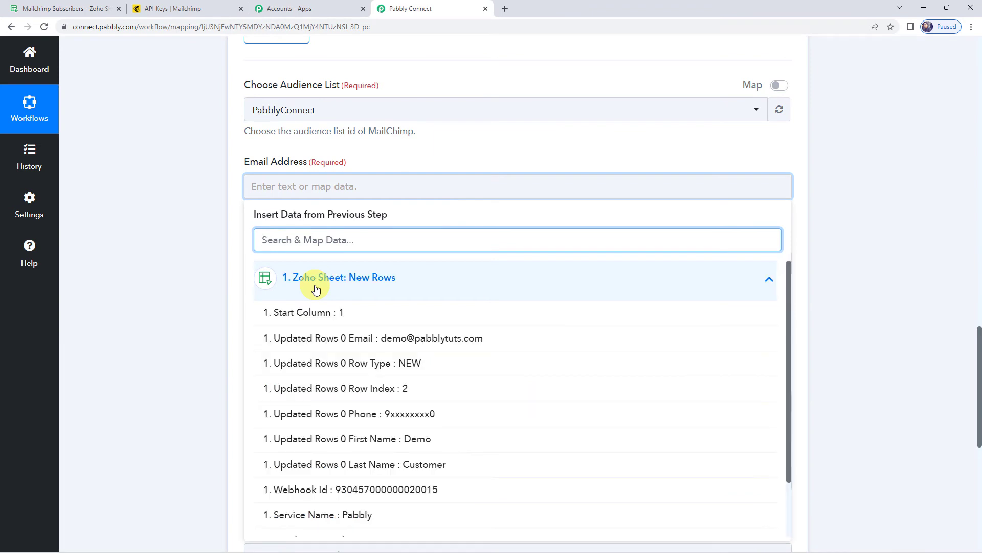
{"action": "left_click", "coordinate": [349, 339]}
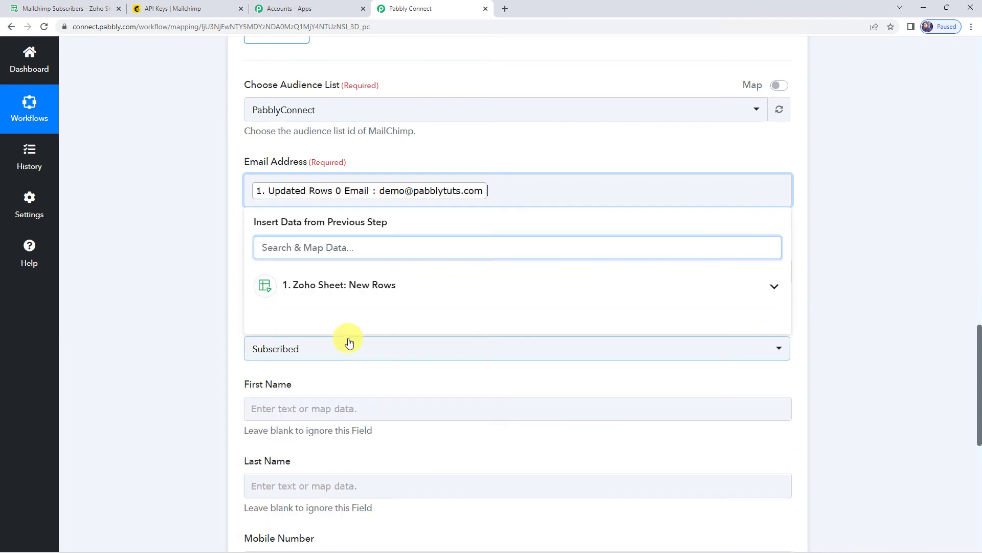
{"action": "left_click", "coordinate": [196, 289]}
{"action": "scroll", "coordinate": [196, 290], "scroll_direction": "down", "scroll_amount": 2}
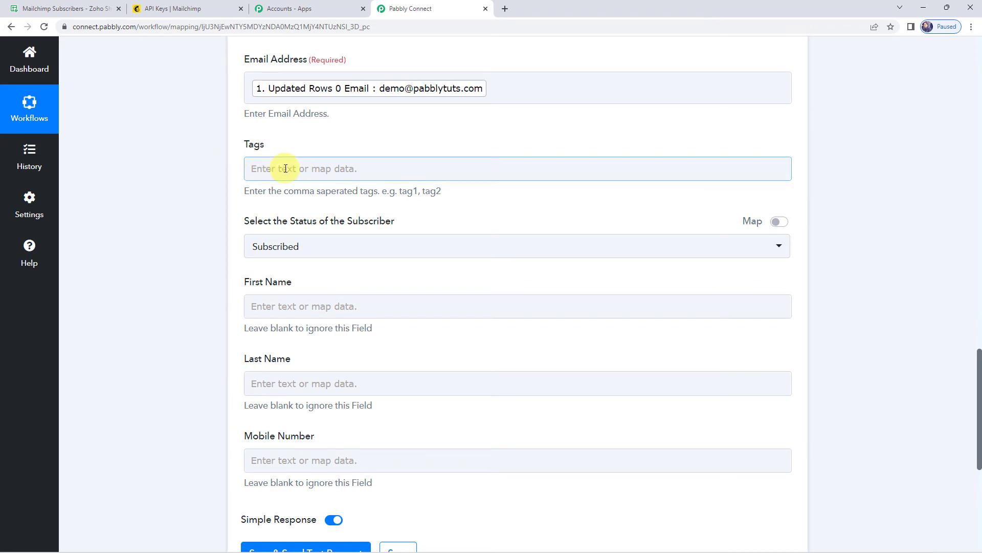
{"action": "left_click", "coordinate": [329, 245]}
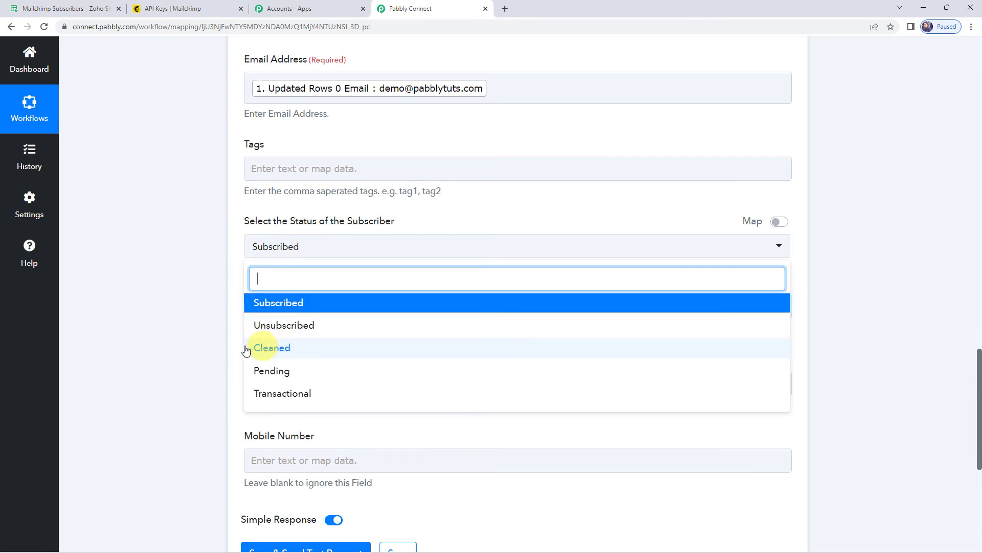
{"action": "left_click", "coordinate": [279, 306]}
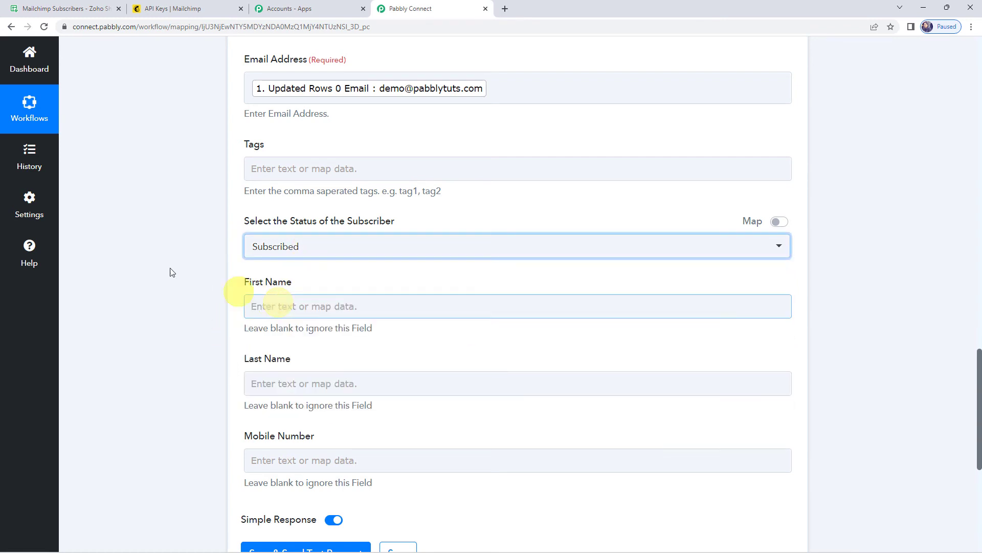
{"action": "scroll", "coordinate": [163, 262], "scroll_direction": "down", "scroll_amount": 2}
Step: Map the sheet's First Name and Last Name into the MailChimp First Name and Last Name fields
{"action": "left_click", "coordinate": [249, 201]}
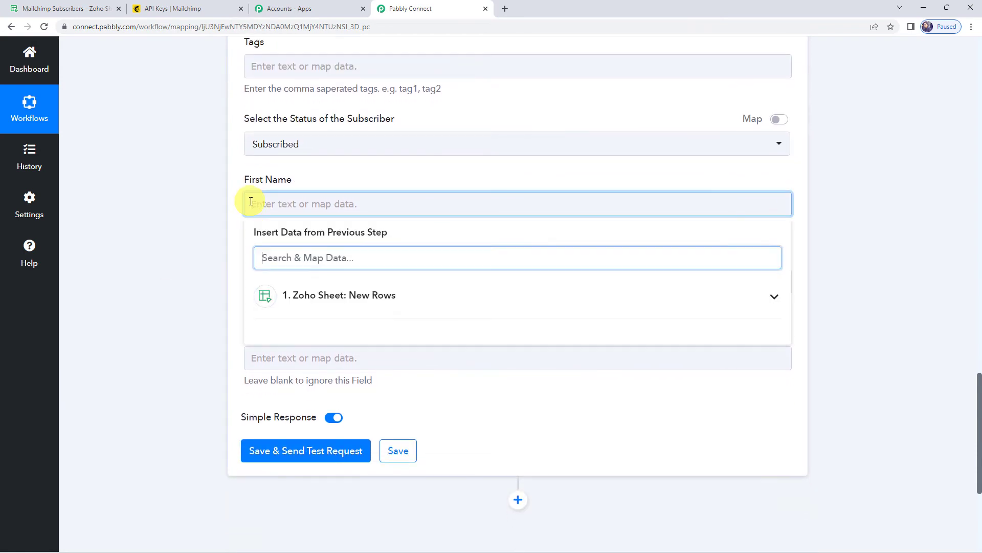
{"action": "left_click", "coordinate": [296, 296]}
{"action": "left_click", "coordinate": [354, 462]}
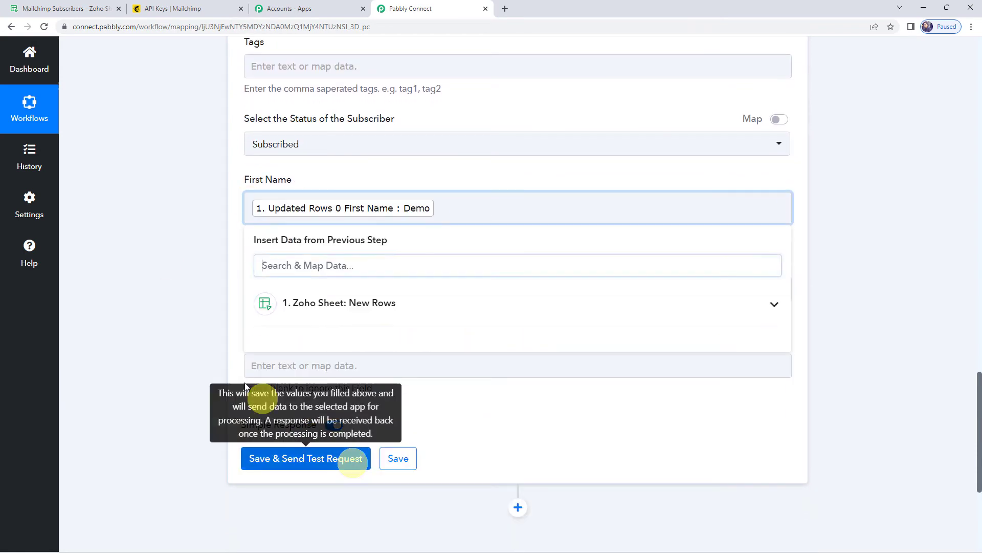
{"action": "left_click", "coordinate": [193, 340]}
{"action": "left_click", "coordinate": [285, 288]}
{"action": "left_click", "coordinate": [307, 378]}
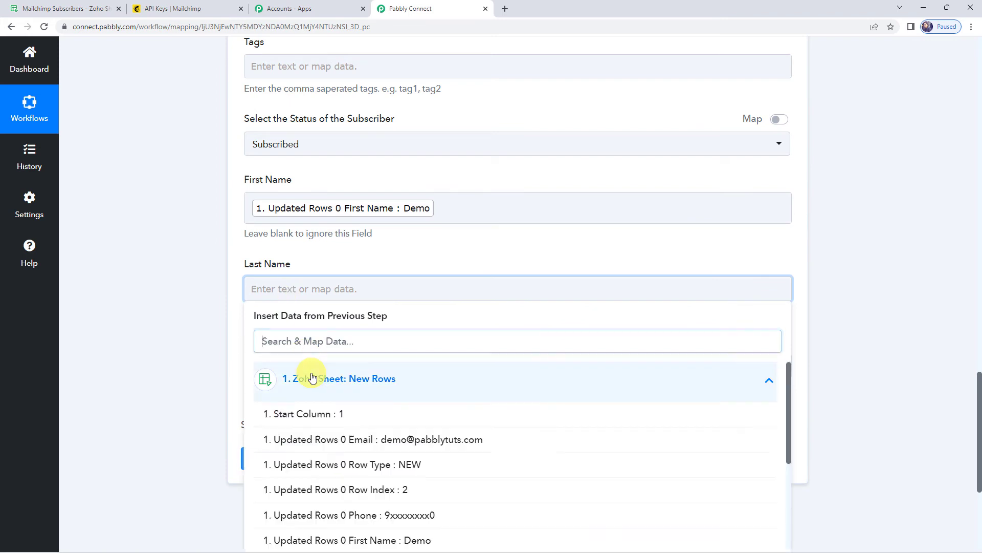
{"action": "scroll", "coordinate": [341, 512], "scroll_direction": "down", "scroll_amount": 3}
{"action": "left_click", "coordinate": [340, 475]}
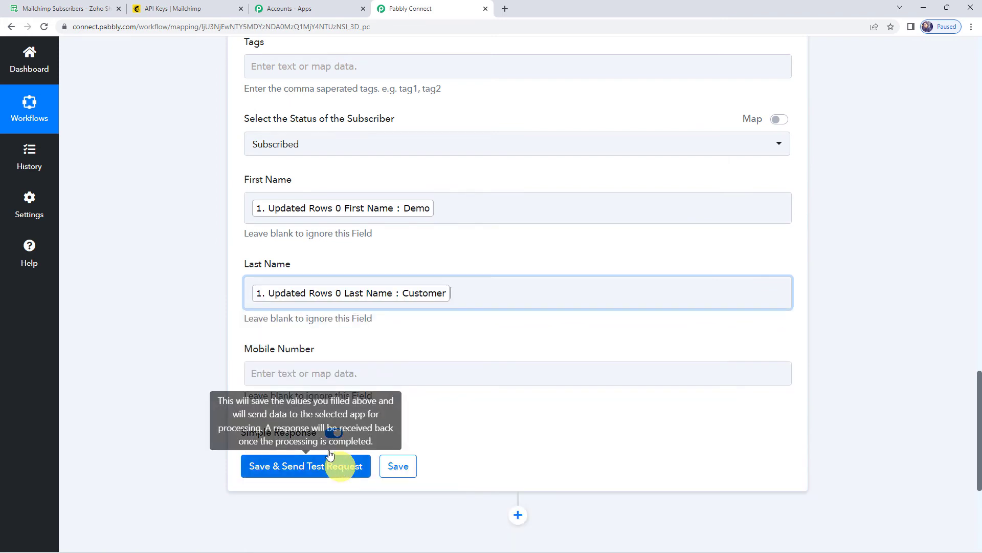
Step: Map the sheet's Phone into the Mobile Number field
{"action": "scroll", "coordinate": [204, 312], "scroll_direction": "down", "scroll_amount": 2}
{"action": "left_click", "coordinate": [269, 275]}
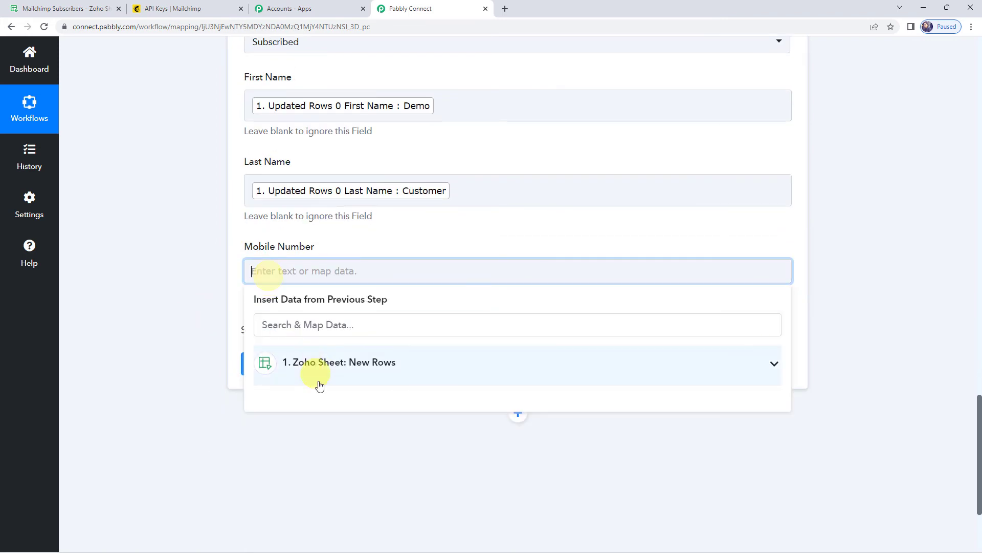
{"action": "left_click", "coordinate": [318, 373]}
{"action": "scroll", "coordinate": [339, 450], "scroll_direction": "down", "scroll_amount": 4}
{"action": "left_click", "coordinate": [346, 393]}
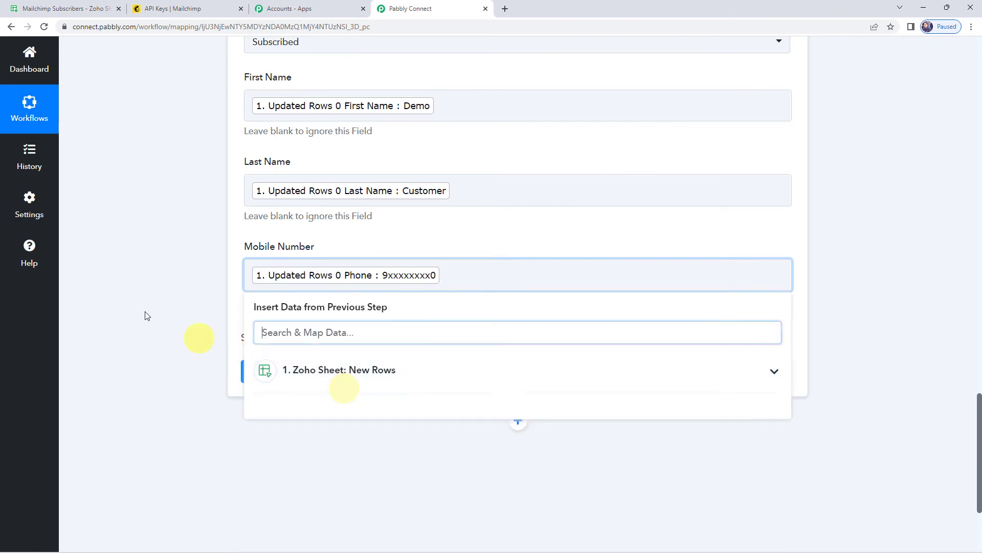
{"action": "left_click", "coordinate": [137, 303]}
{"action": "scroll", "coordinate": [137, 303], "scroll_direction": "up", "scroll_amount": 3}
{"action": "scroll", "coordinate": [138, 303], "scroll_direction": "down", "scroll_amount": 1}
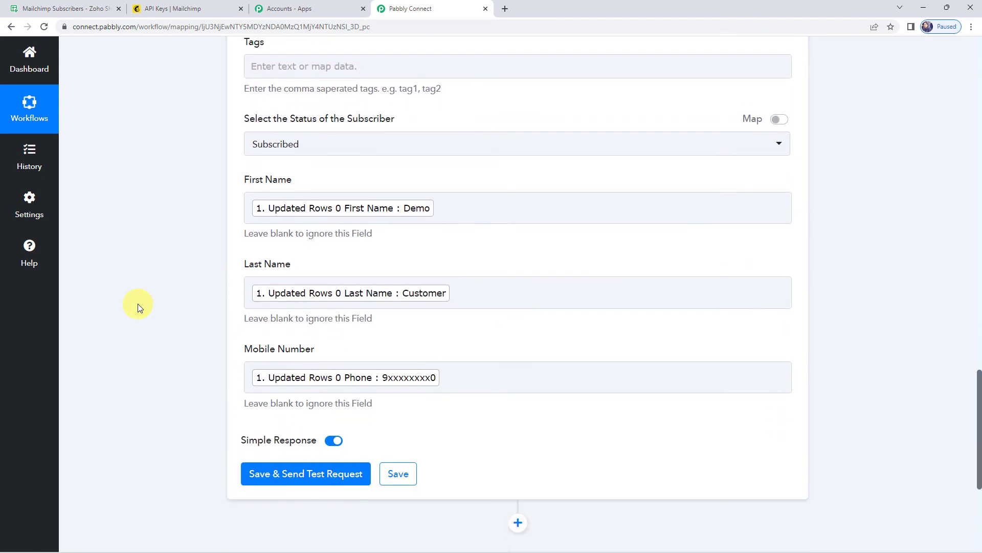
Step: Save and send a test request that returns a subscribed Demo Customer
{"action": "left_click", "coordinate": [282, 472]}
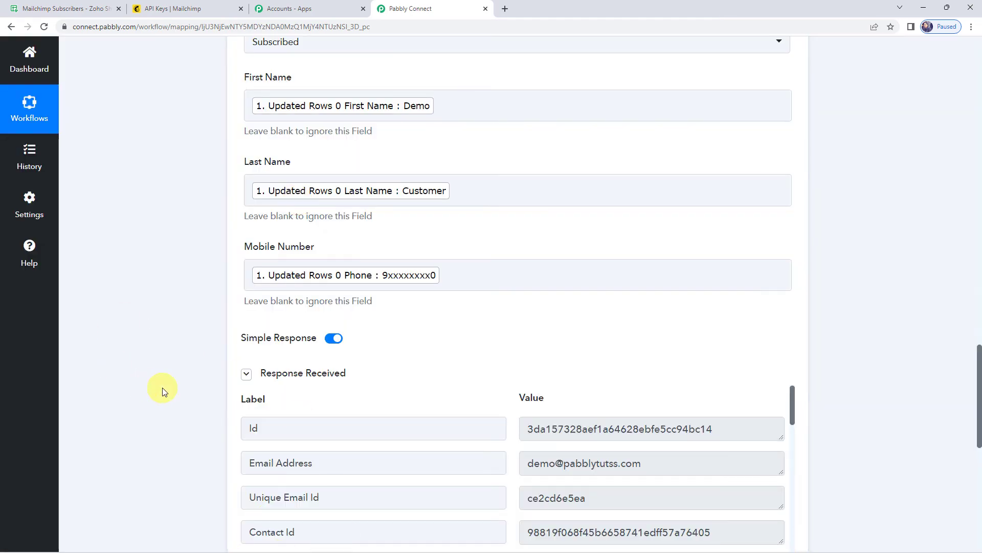
{"action": "scroll", "coordinate": [161, 388], "scroll_direction": "down", "scroll_amount": 5}
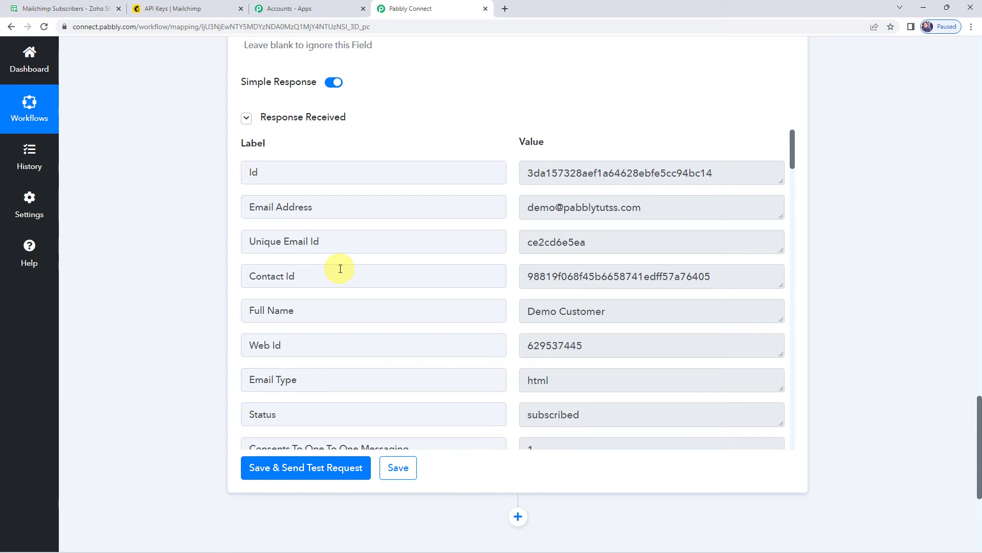
{"action": "left_click", "coordinate": [204, 5]}
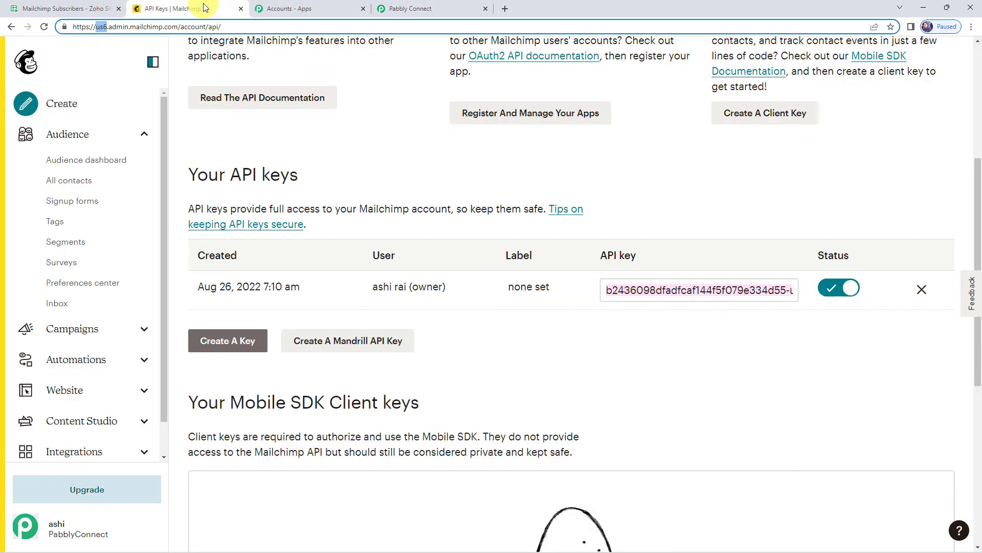
Step: Check the audience's All contacts list for Demo Customer, then return to Pabbly Connect
{"action": "left_click", "coordinate": [81, 187]}
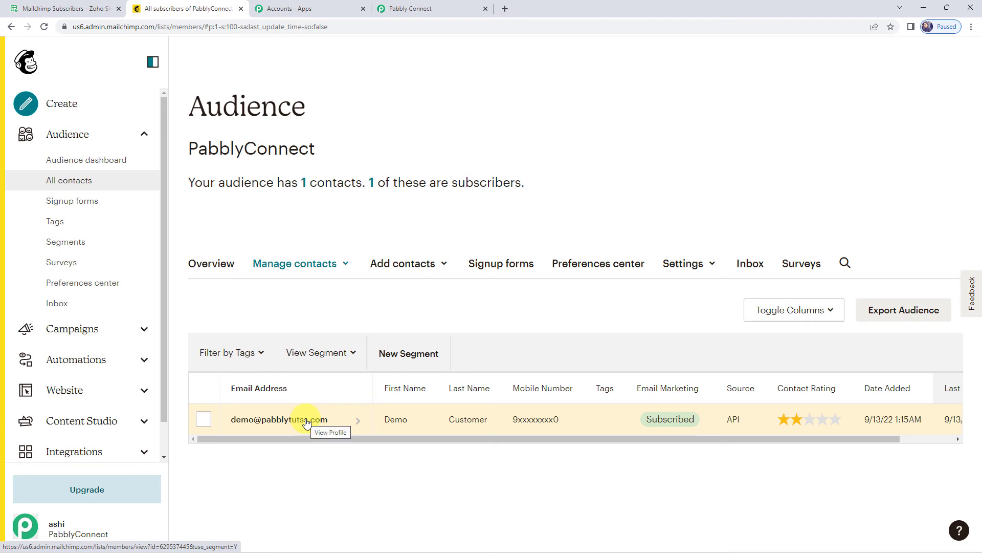
{"action": "left_click", "coordinate": [424, 7]}
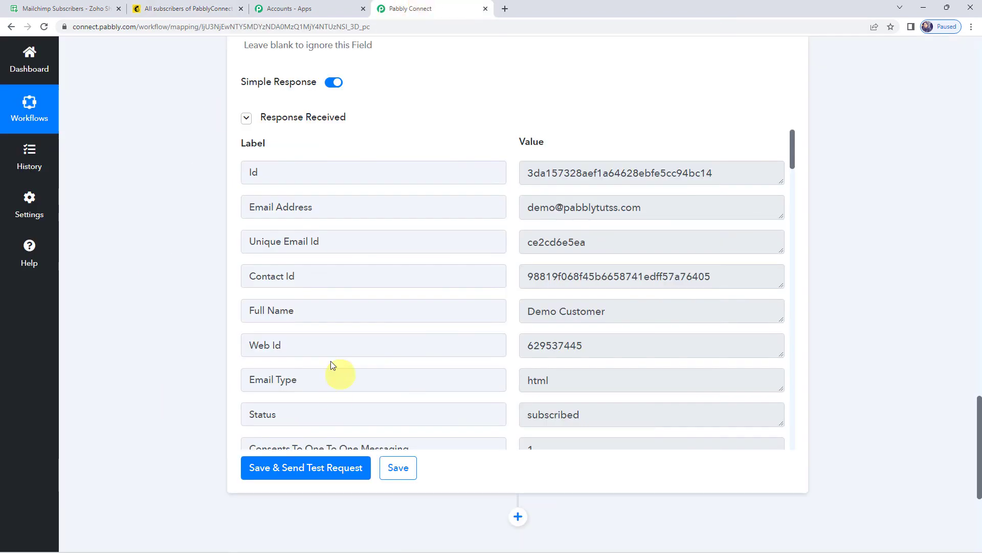
Step: Save the MailChimp action step and dismiss the Data Saved Successfully confirmation
{"action": "left_click", "coordinate": [390, 469]}
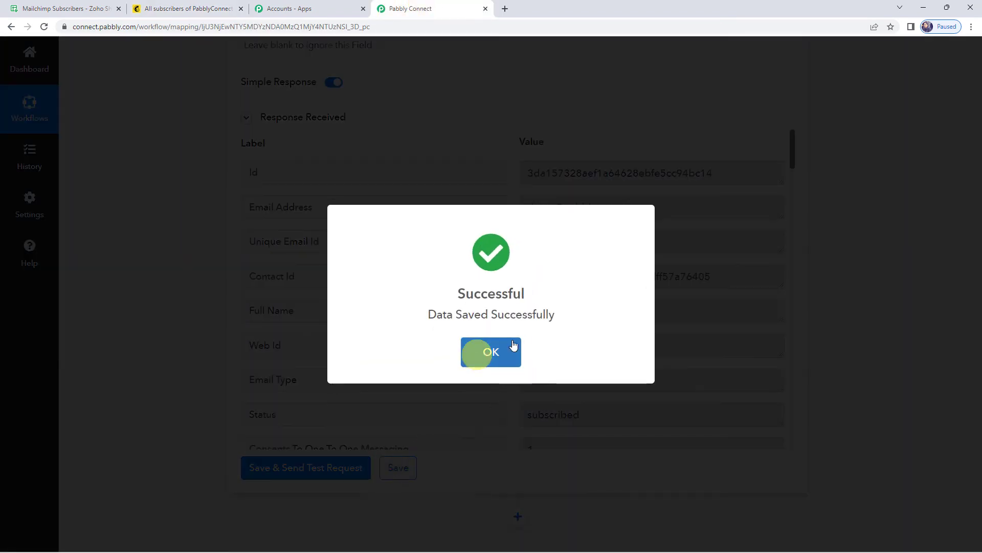
{"action": "left_click", "coordinate": [476, 351]}
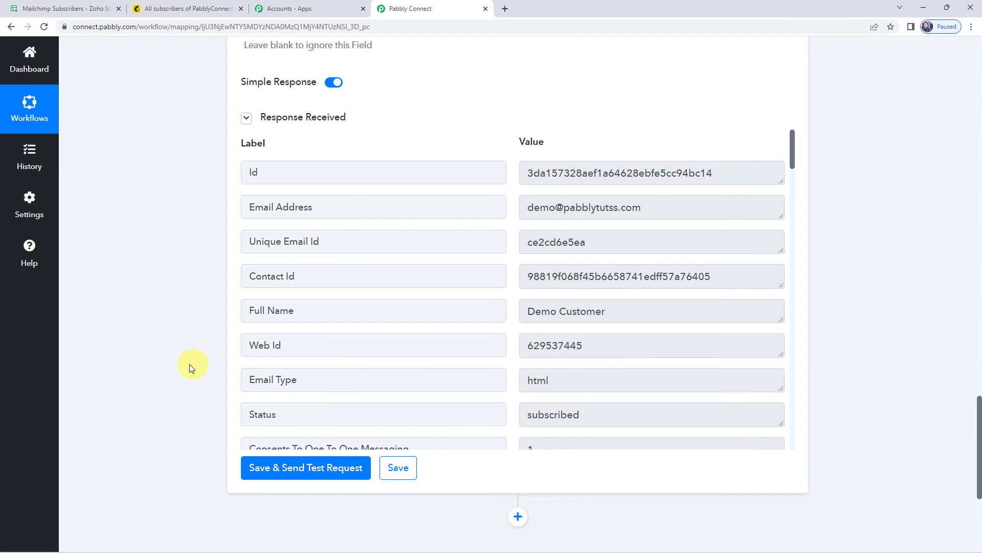
Step: Enter row 3 with first name Dummy, last name Customer, an email and phone, then autofit column C
{"action": "left_click", "coordinate": [65, 9]}
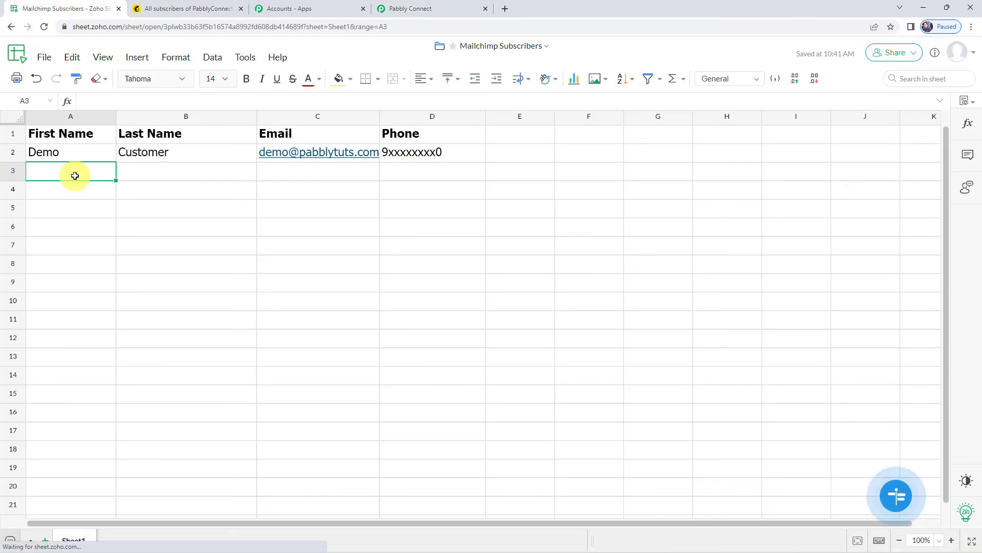
{"action": "type", "text": "Dummy"}
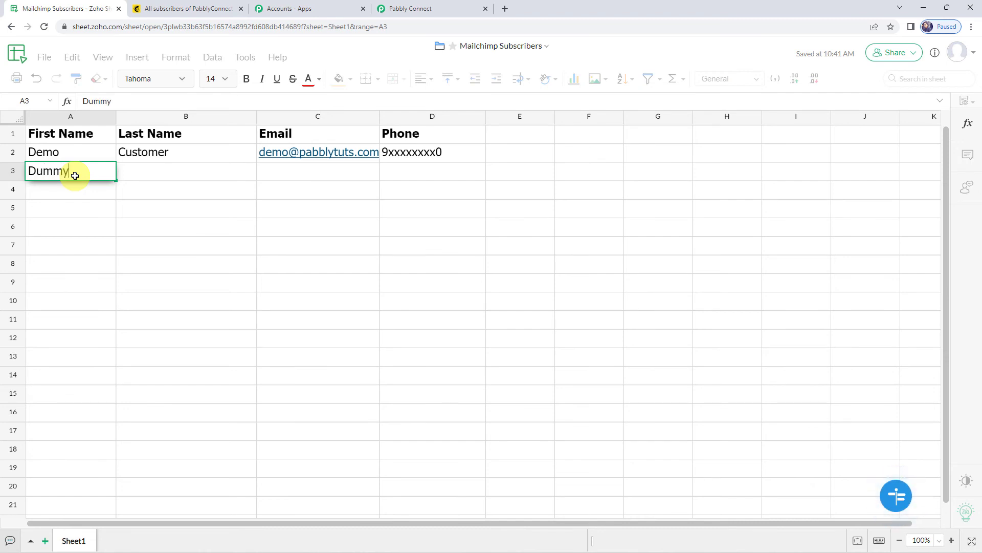
{"action": "key", "text": "Tab"}
{"action": "type", "text": "Custome"}
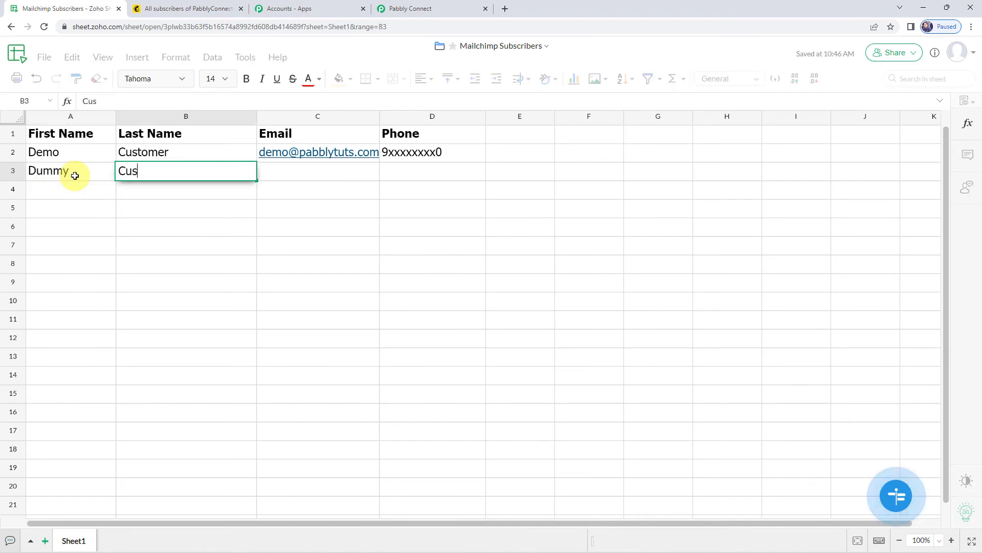
{"action": "key", "text": "Tab"}
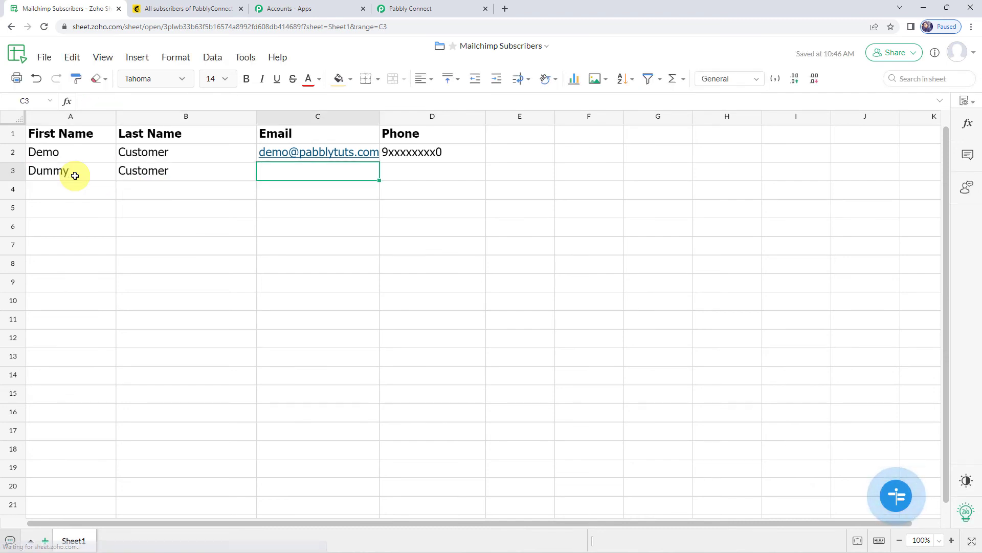
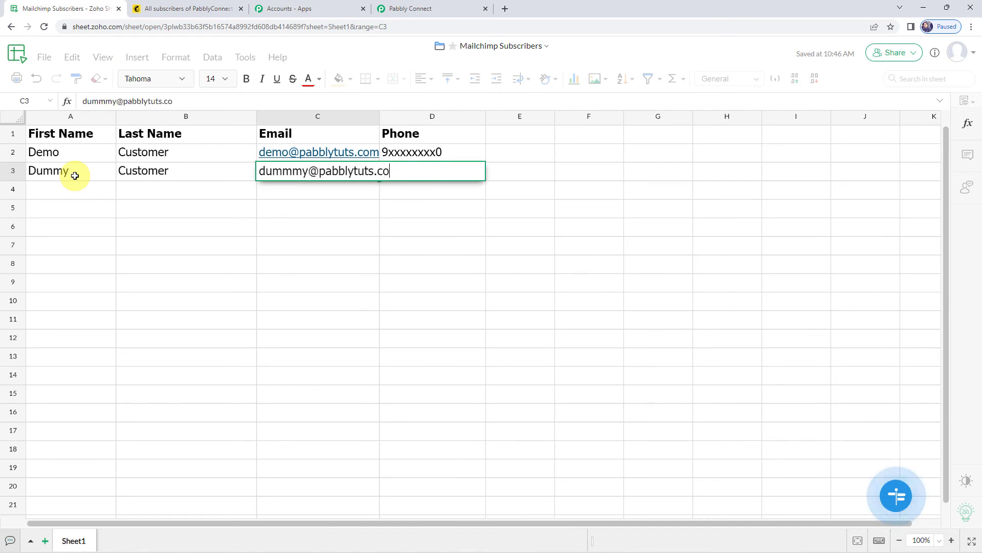
{"action": "key", "text": "Tab"}
{"action": "type", "text": "8"}
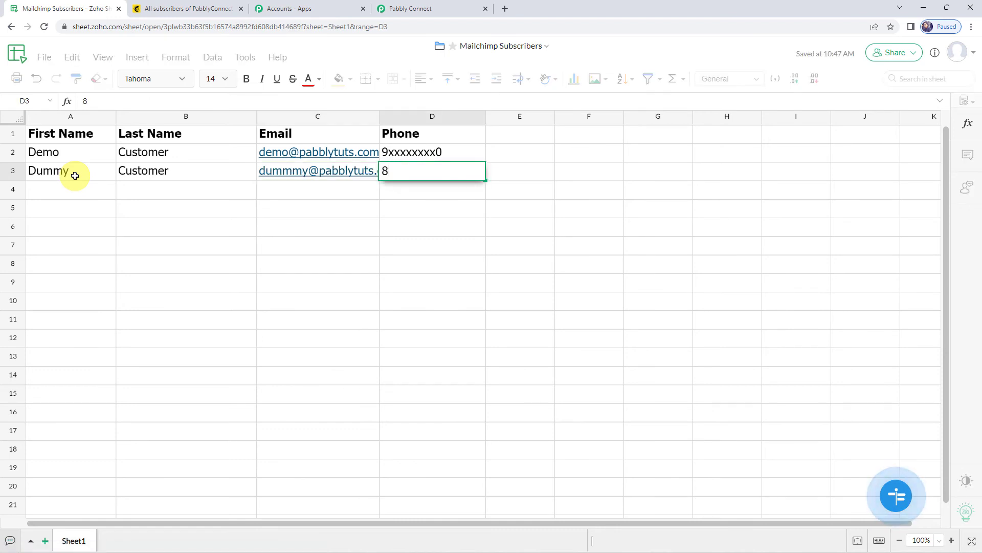
{"action": "type", "text": "xxxxxxxx3"}
{"action": "key", "text": "Return"}
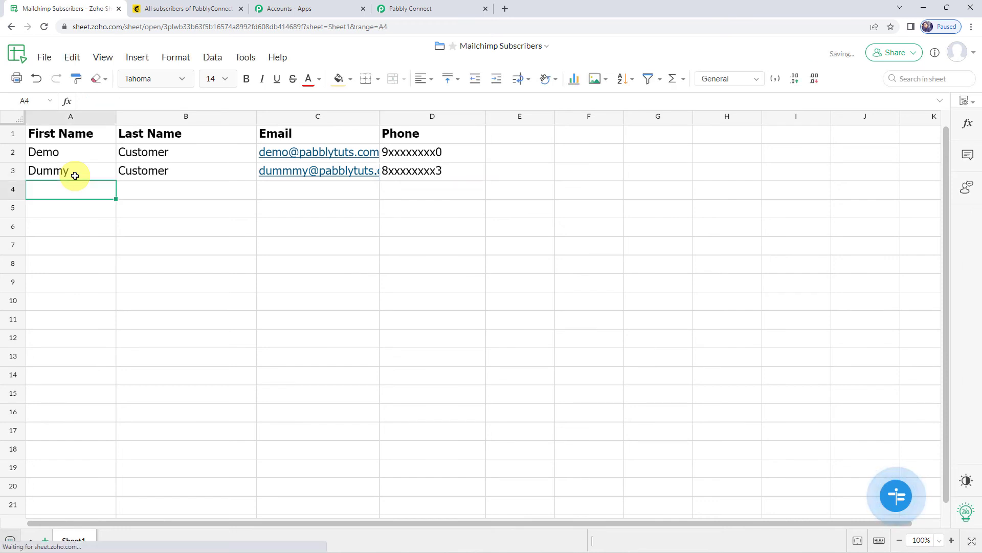
{"action": "double_click", "coordinate": [379, 117]}
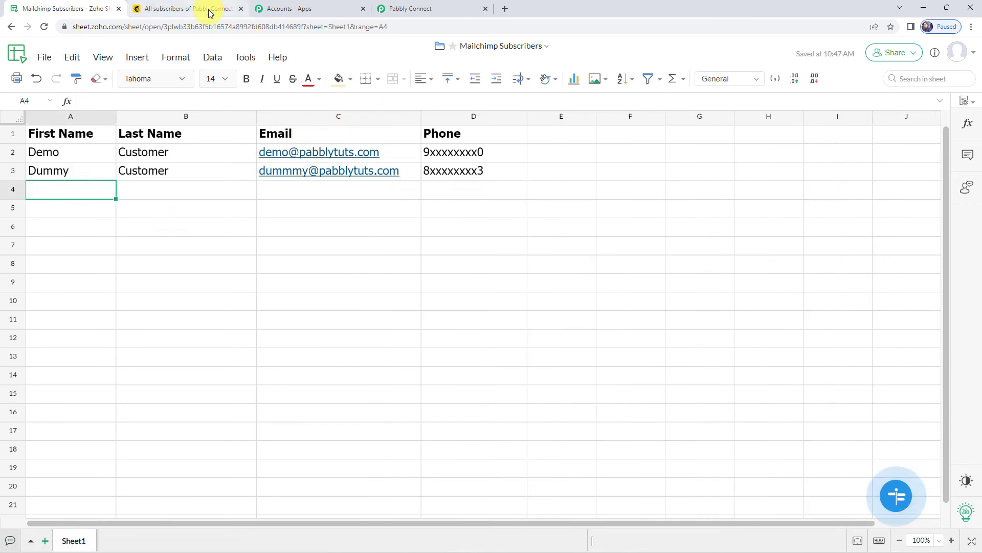
Step: Reload Mailchimp's contacts to see Dummy Customer among 2 subscribers, then return to Pabbly Connect
{"action": "left_click", "coordinate": [209, 11]}
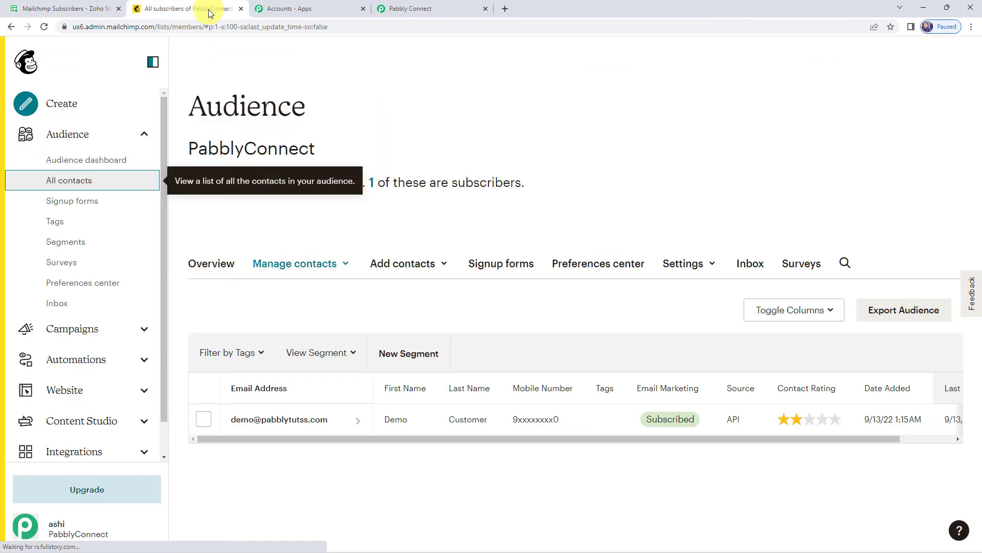
{"action": "left_click", "coordinate": [43, 27]}
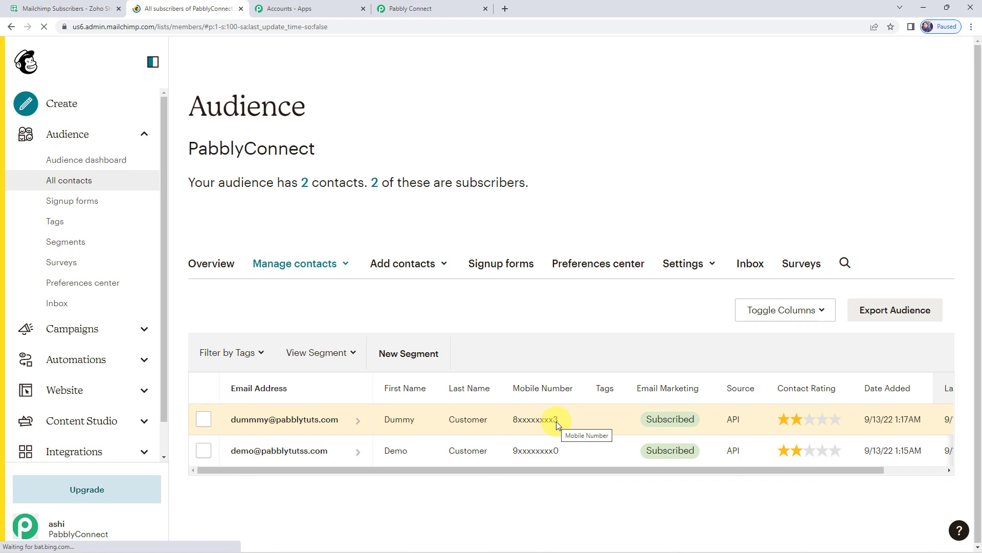
{"action": "left_click", "coordinate": [415, 8]}
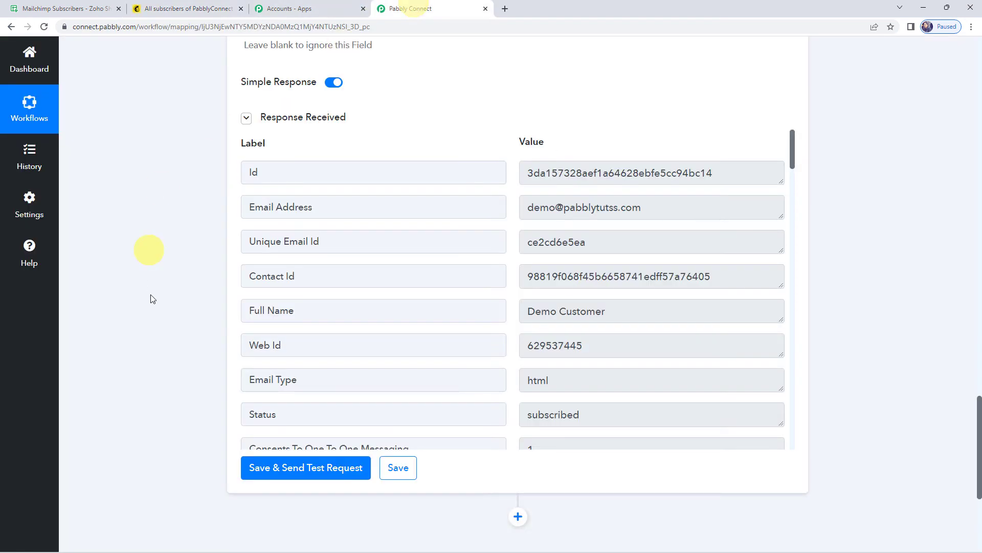
Step: Collapse the MailChimp action and Zoho Sheet trigger steps to view the whole workflow
{"action": "scroll", "coordinate": [153, 299], "scroll_direction": "up", "scroll_amount": 20}
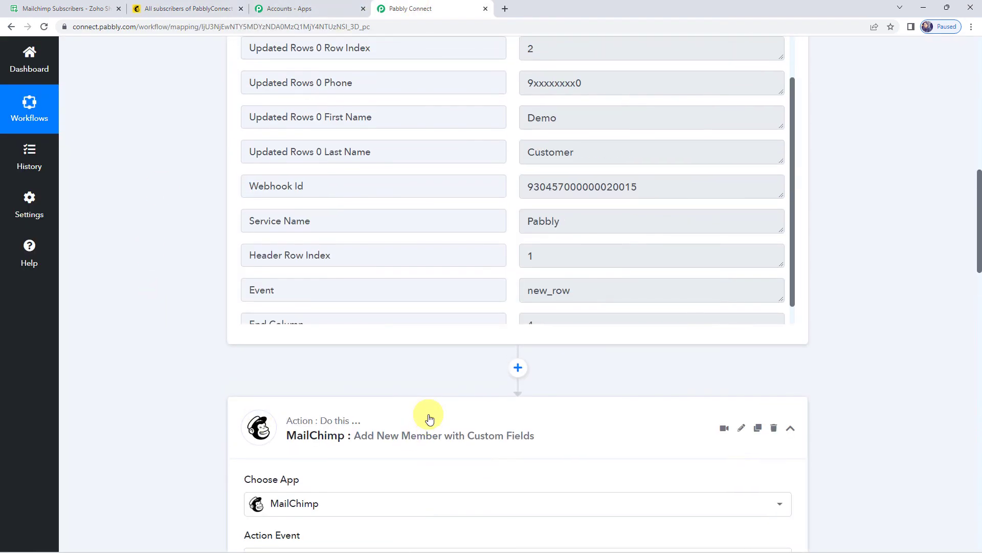
{"action": "left_click", "coordinate": [430, 415]}
{"action": "scroll", "coordinate": [431, 414], "scroll_direction": "up", "scroll_amount": 10}
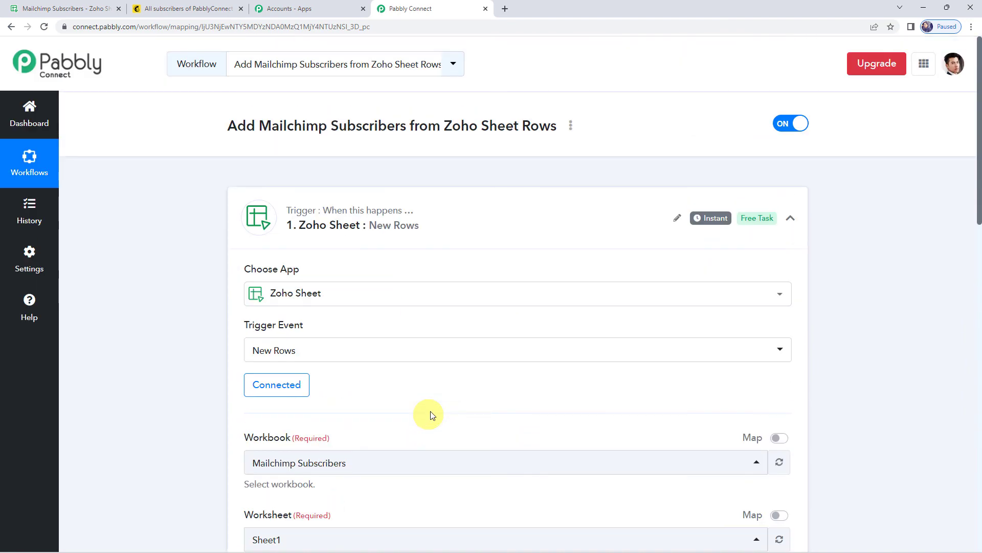
{"action": "left_click", "coordinate": [435, 206]}
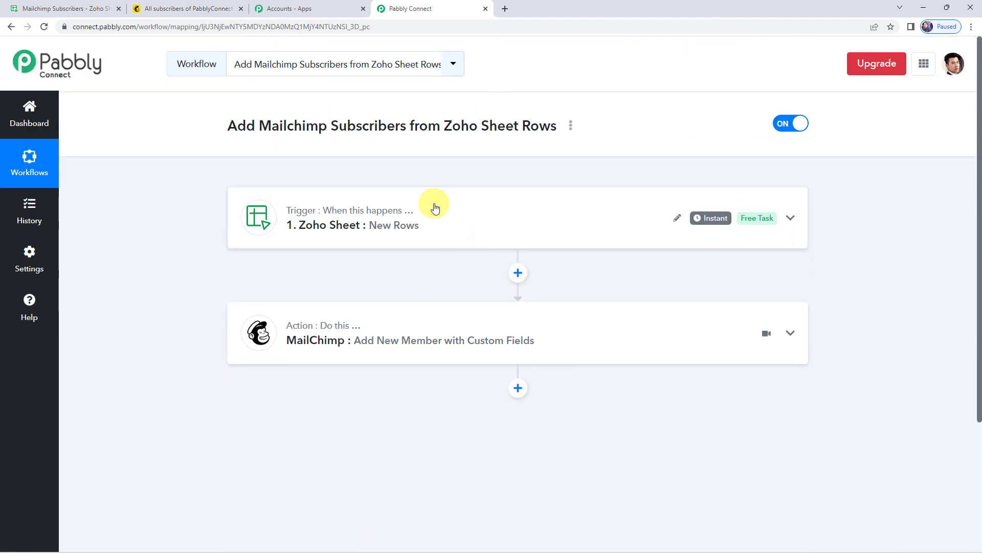